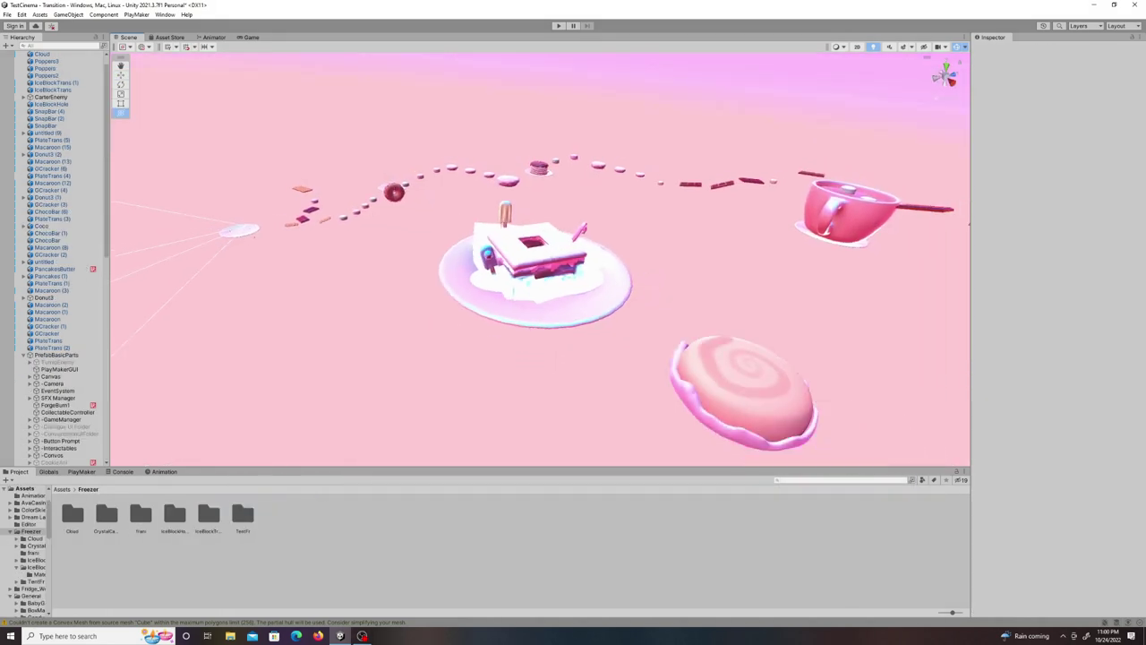
# Fly the Scene view through the freezer level around the ice-encased cookie block.
pyautogui.moveTo(537, 268); pyautogui.dragTo(600, 259, button='right')
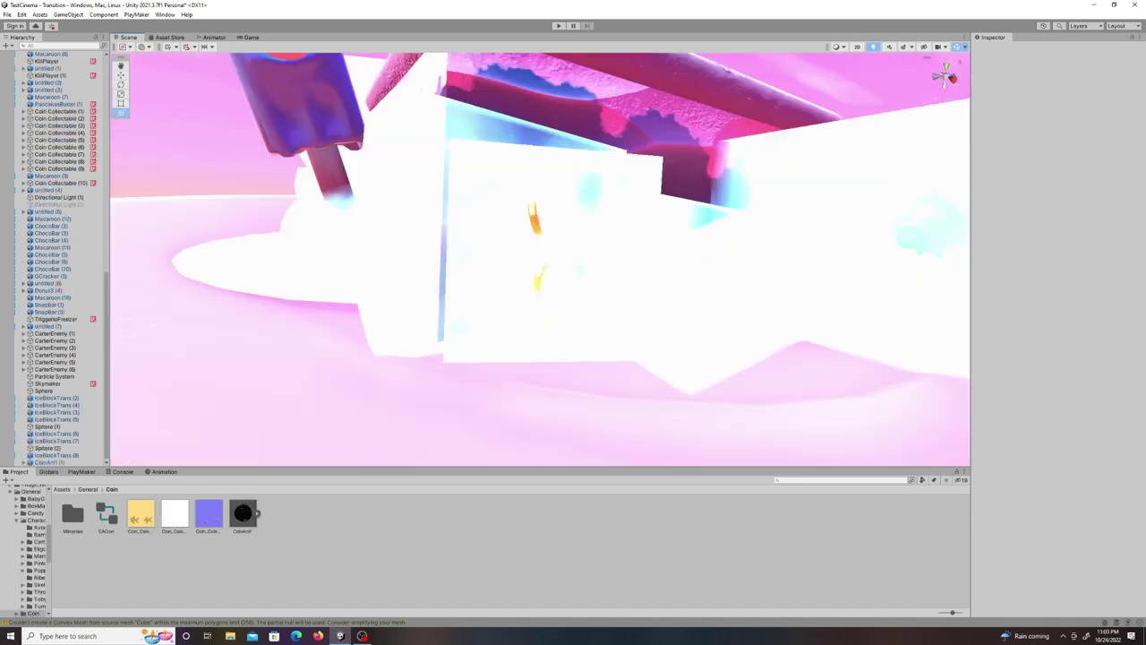
pyautogui.moveTo(600, 259); pyautogui.dragTo(654, 260, button='right')
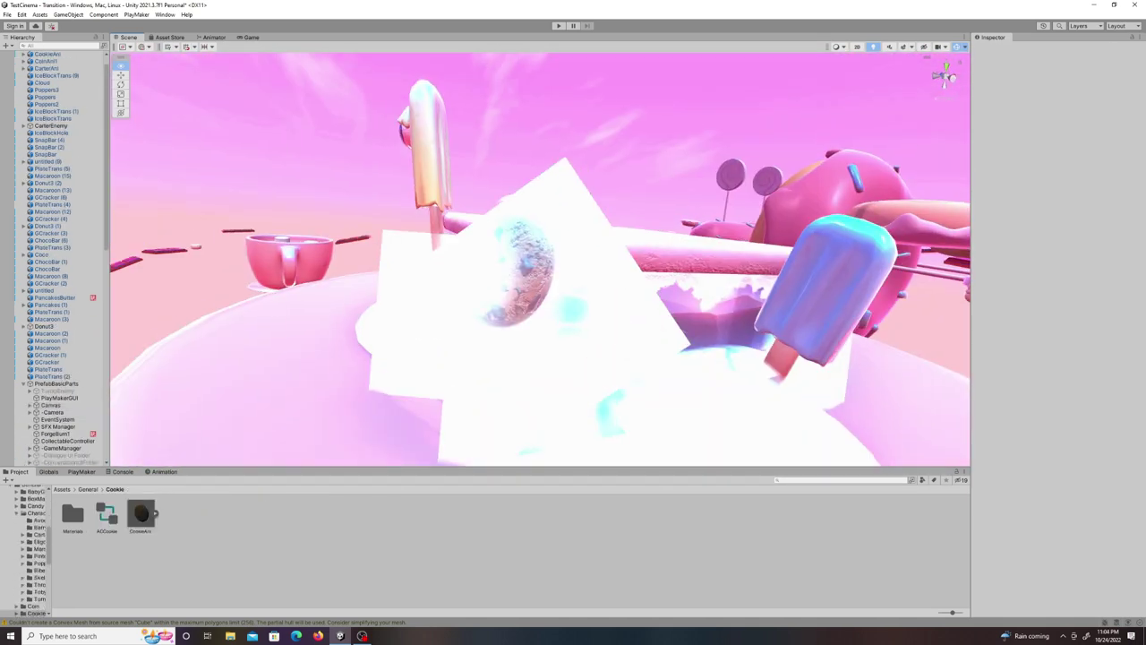
pyautogui.moveTo(653, 260); pyautogui.dragTo(716, 260, button='right')
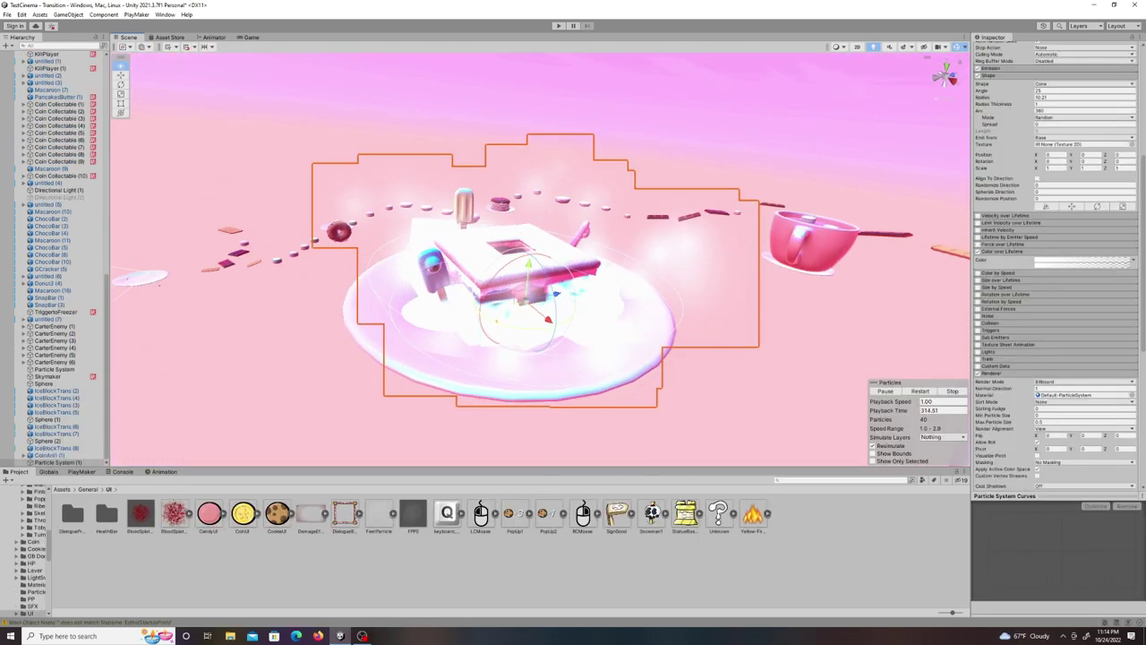
# Play the game and walk the gingerbread character onto the frosted platform.
pyautogui.moveTo(537, 259); pyautogui.dragTo(555, 259, button='right')
pyautogui.hotkey('ctrl', 'p')
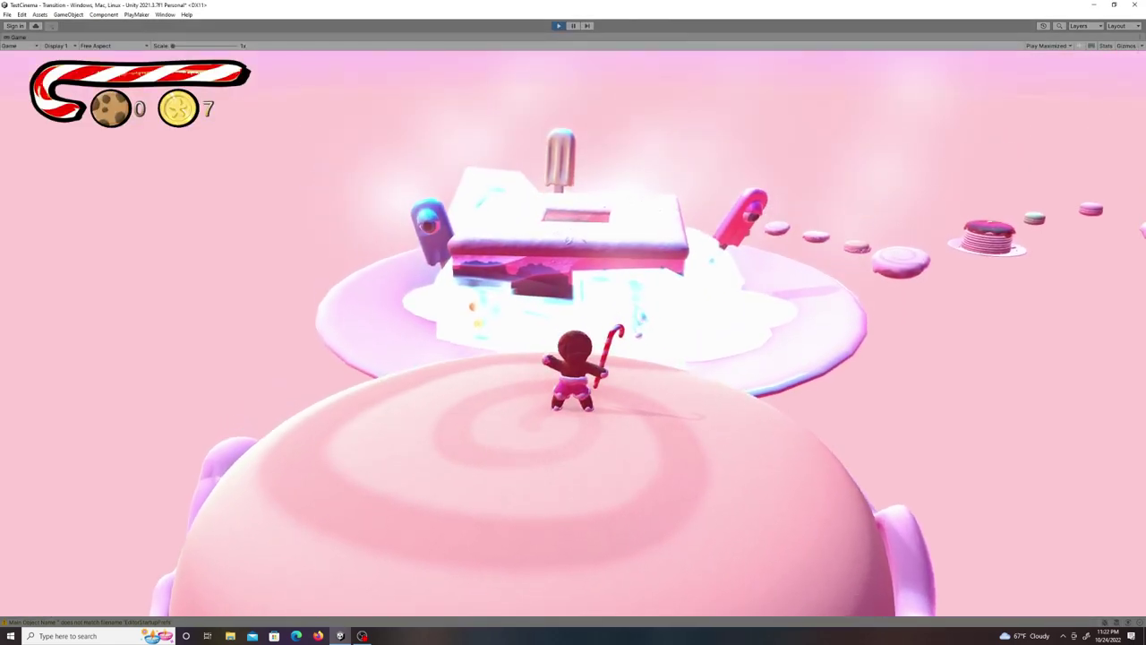
pyautogui.press('w')
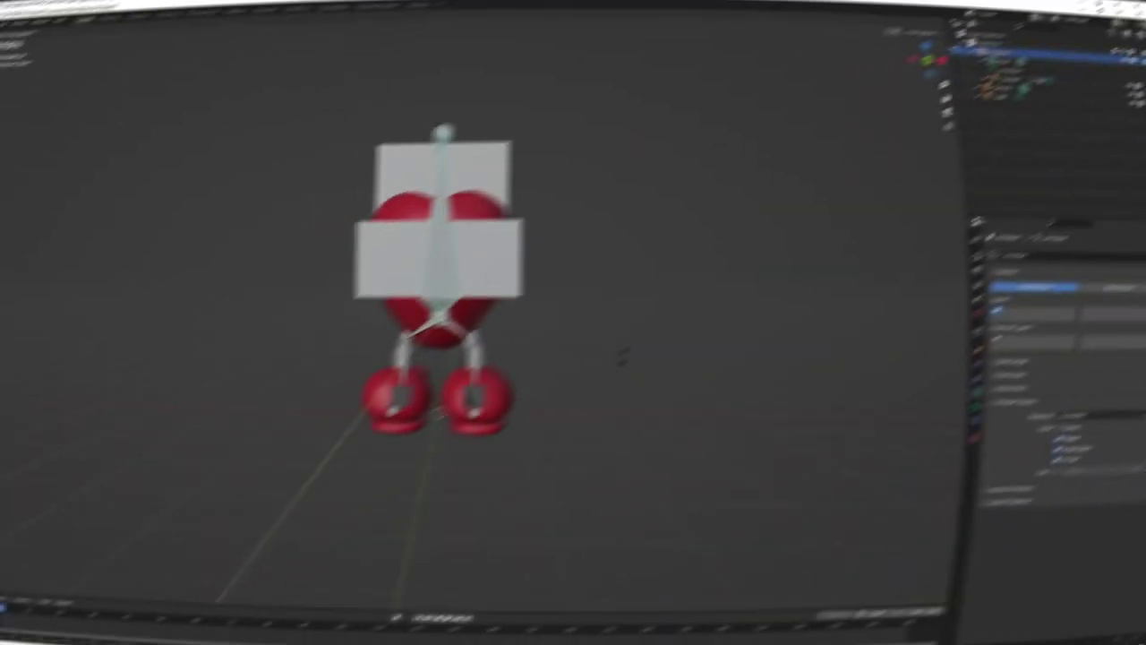
# Start rotating the bone about the global Y axis, then cancel so the box stays upright.
pyautogui.press('r')
pyautogui.press('y')
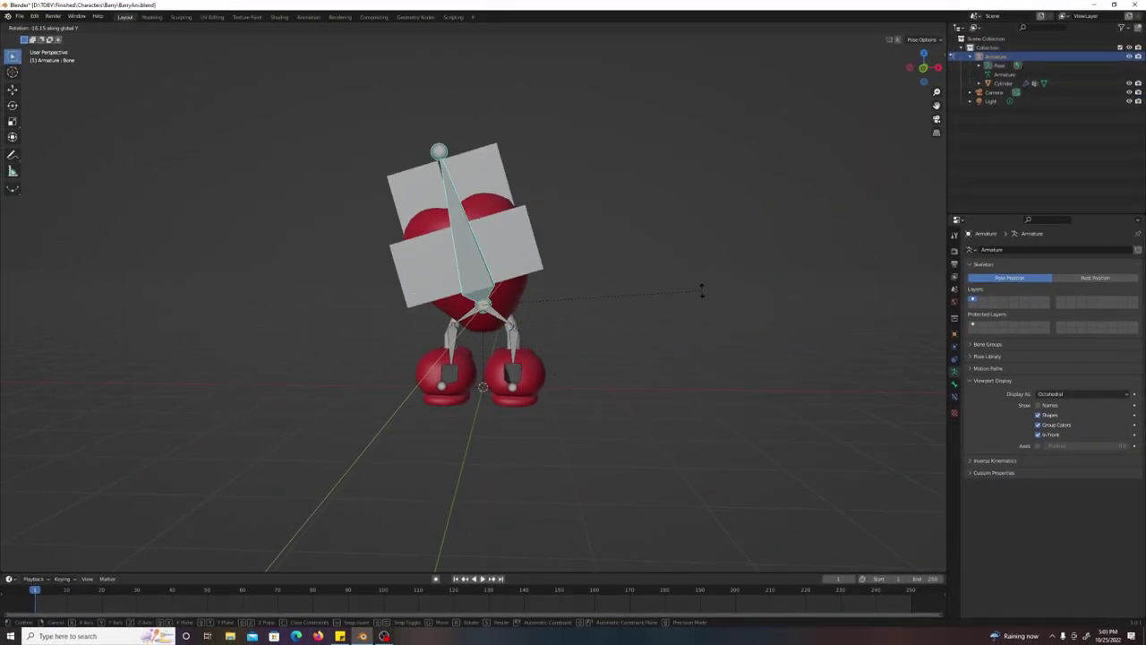
pyautogui.press('Escape')
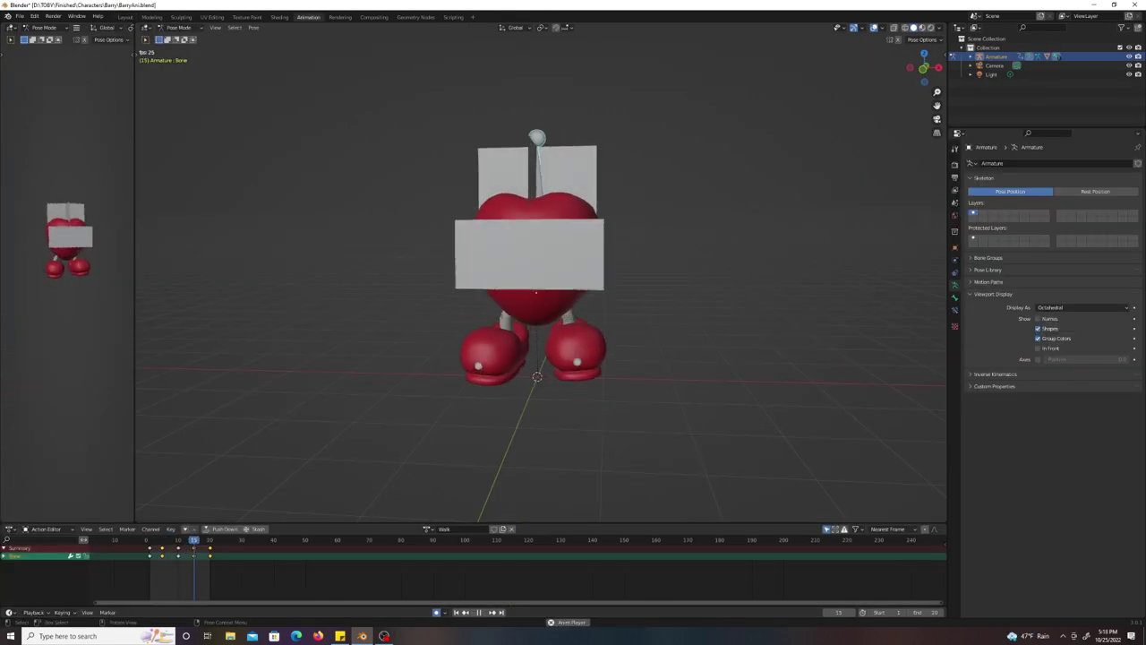
# Orbit to an elevated view of the squished character and stop the Squished playback.
pyautogui.moveTo(537, 143); pyautogui.dragTo(451, 138, button='middle')
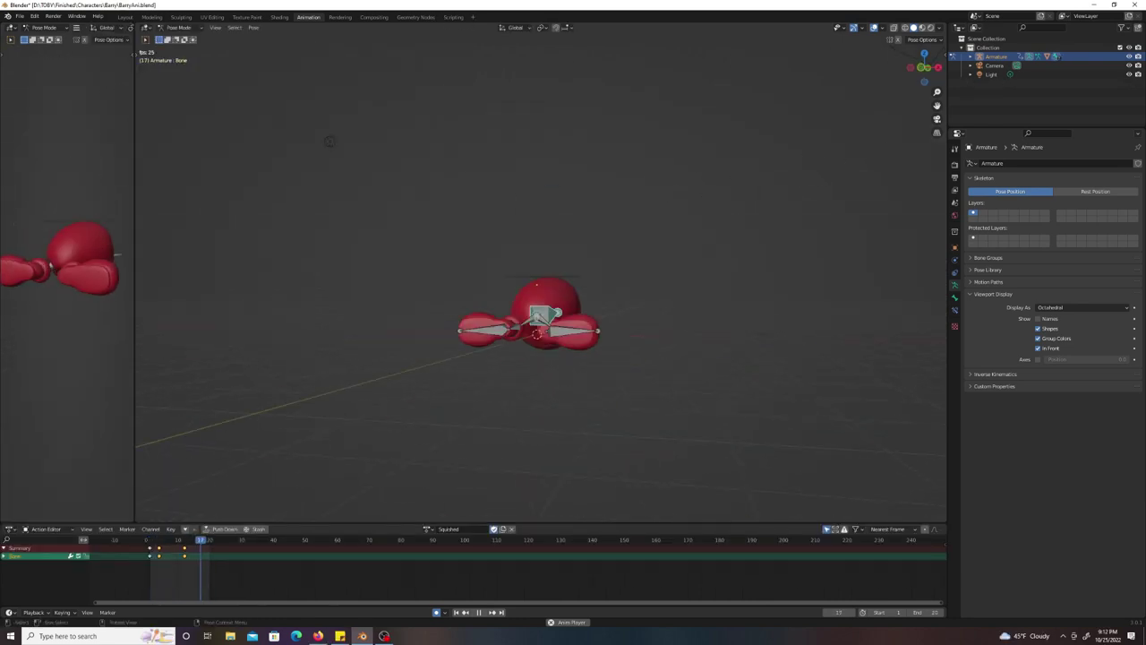
pyautogui.moveTo(330, 140); pyautogui.dragTo(354, 225, button='middle')
pyautogui.press('space')
pyautogui.moveTo(303, 143); pyautogui.dragTo(323, 134, button='middle')
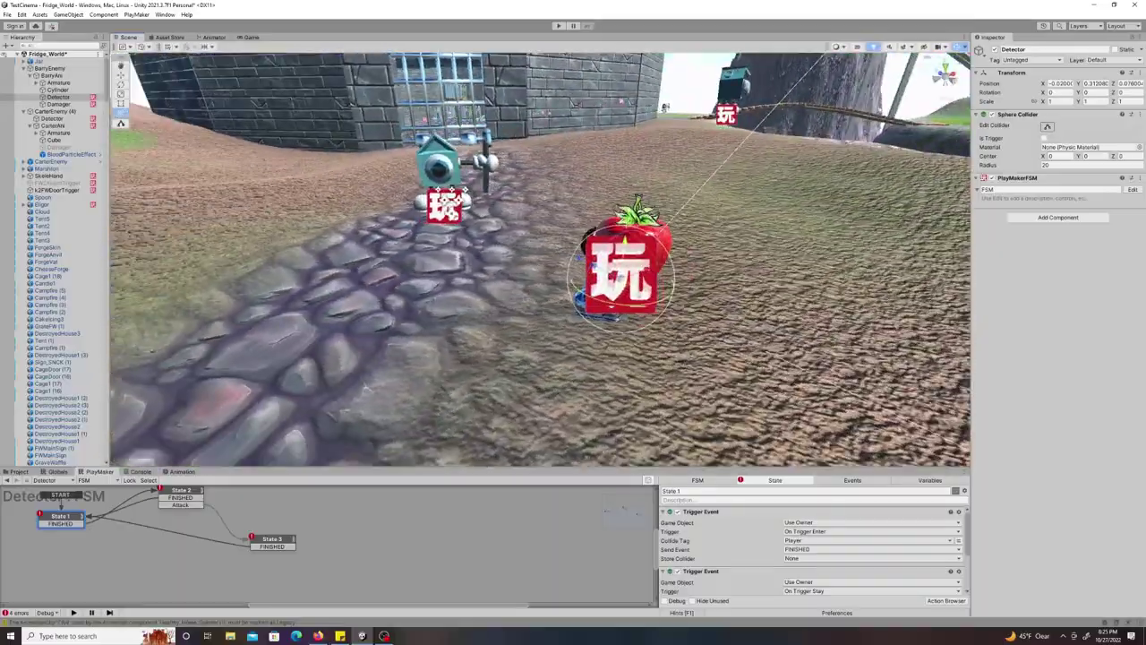
# Enter Play mode and run the gingerbread character along the cobblestone path toward the strawberry.
pyautogui.hotkey('ctrl', 'p')
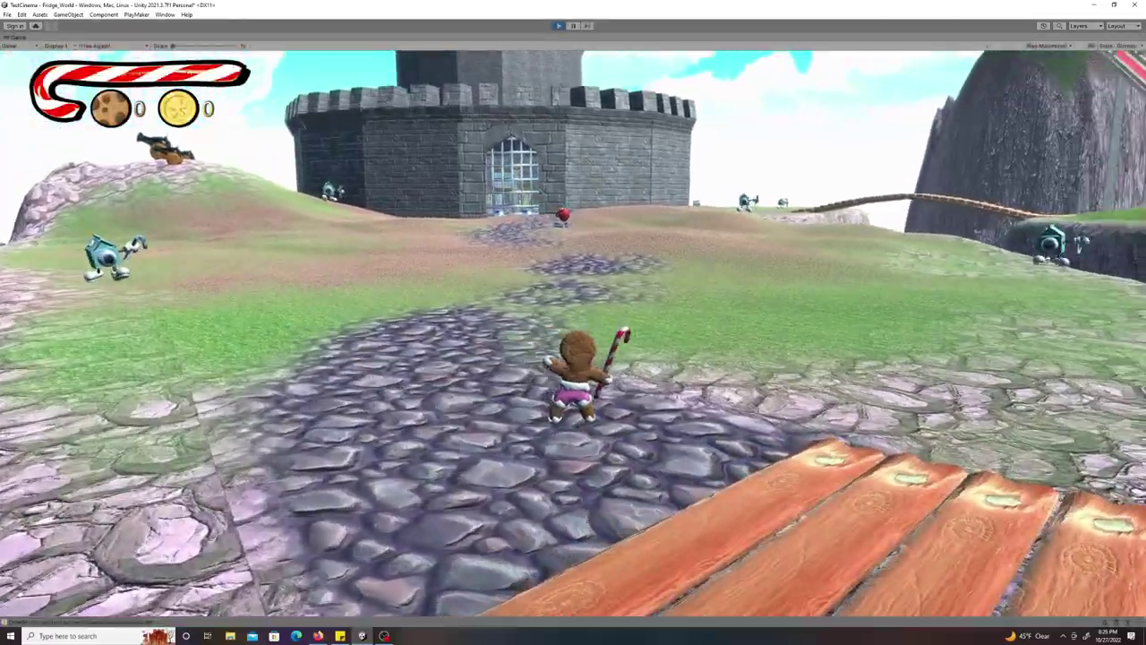
pyautogui.press('a')
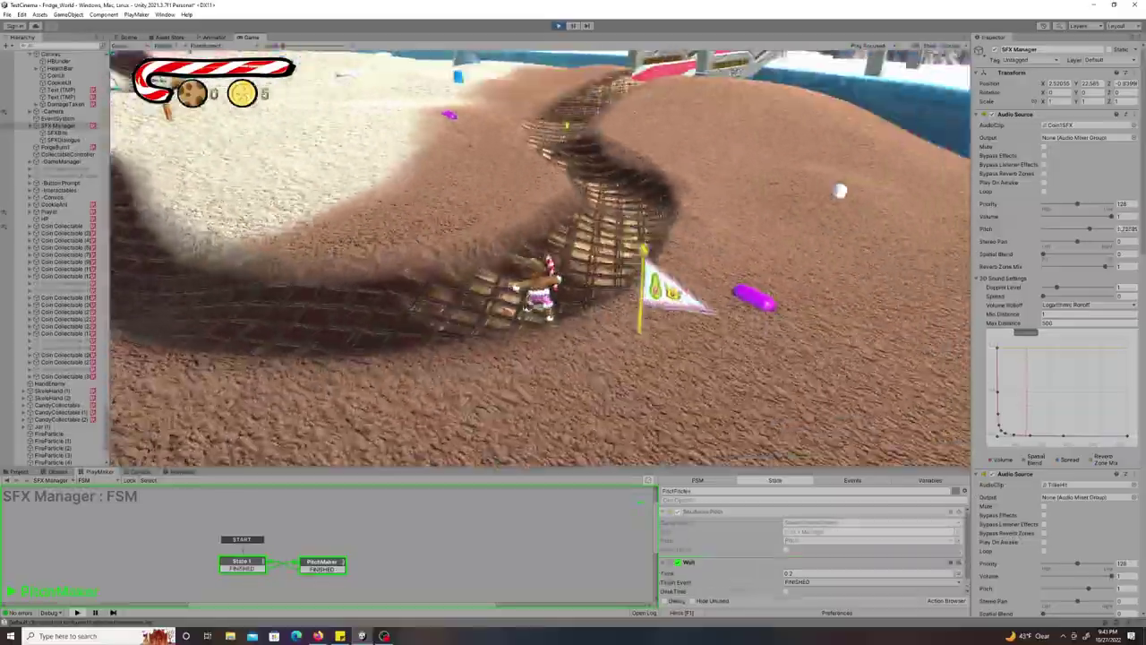
# Exit Play mode and review the SetStart, PitchRaise and Check state actions.
pyautogui.hotkey('shift', 'space')
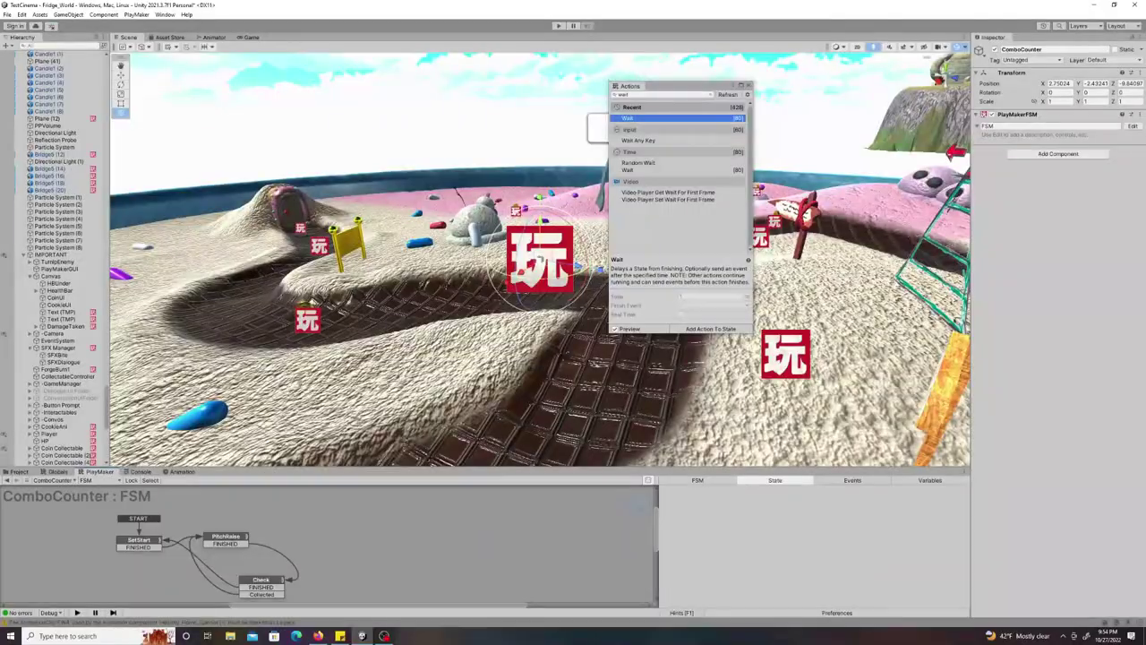
pyautogui.click(139, 540)
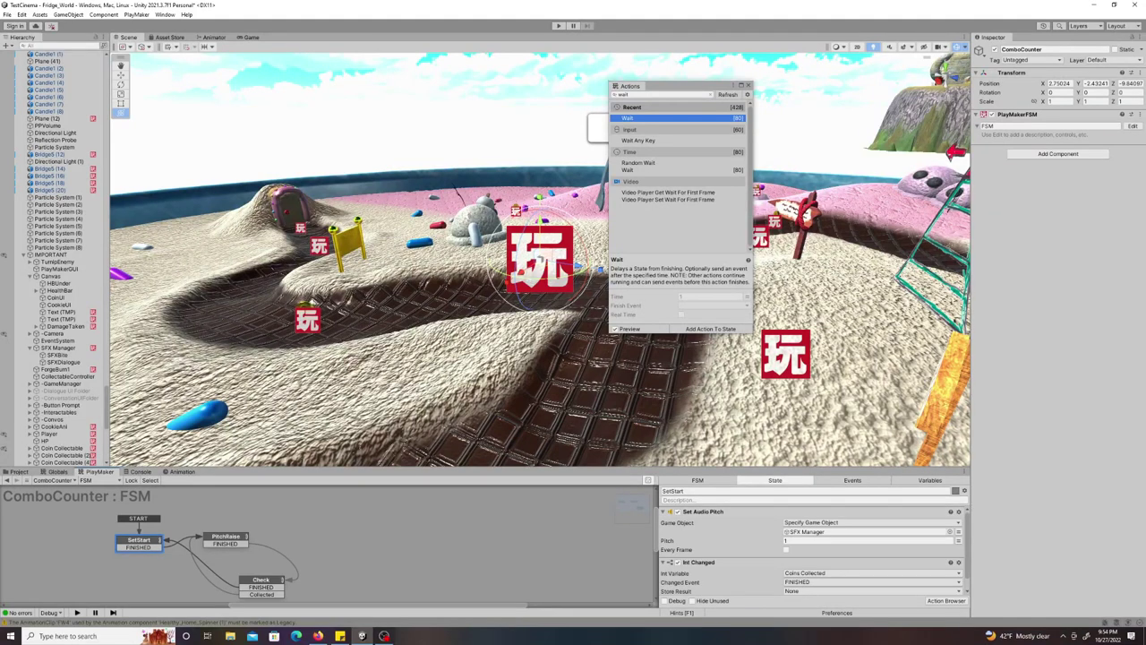
pyautogui.scroll(-1, 810, 550)
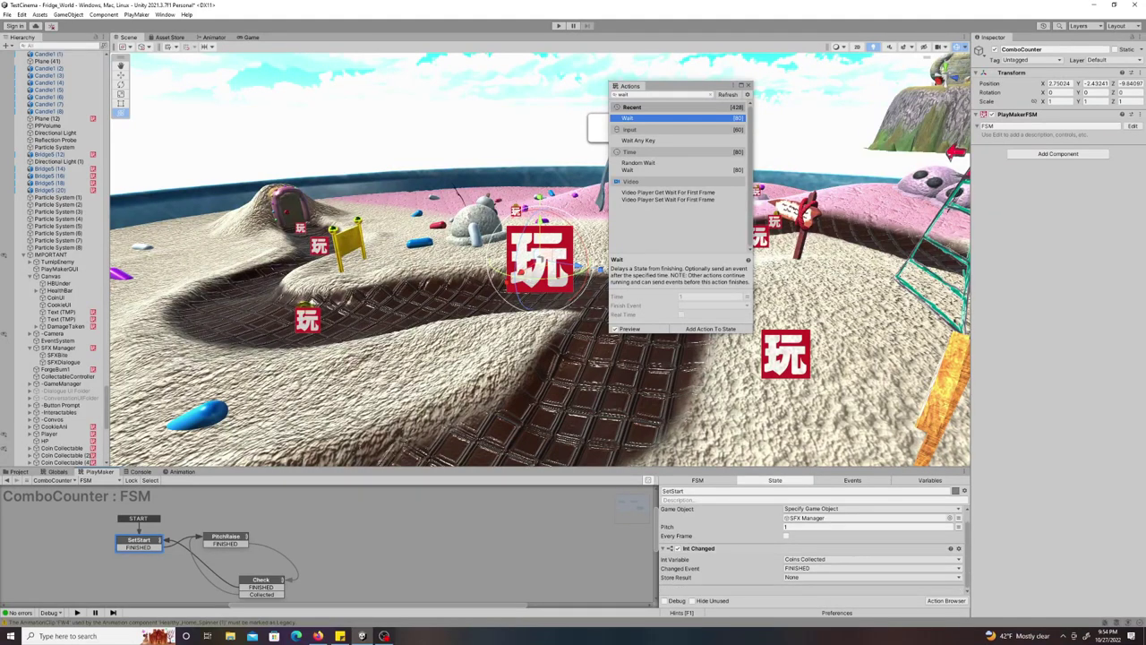
pyautogui.click(226, 537)
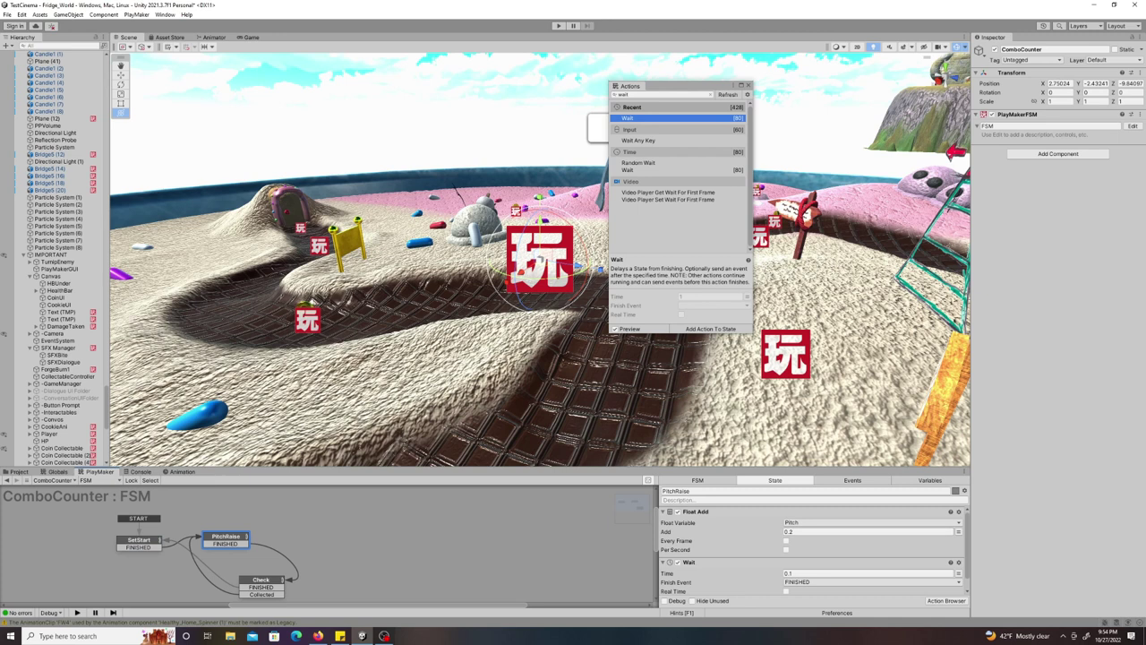
pyautogui.scroll(-1, 811, 550)
pyautogui.click(261, 580)
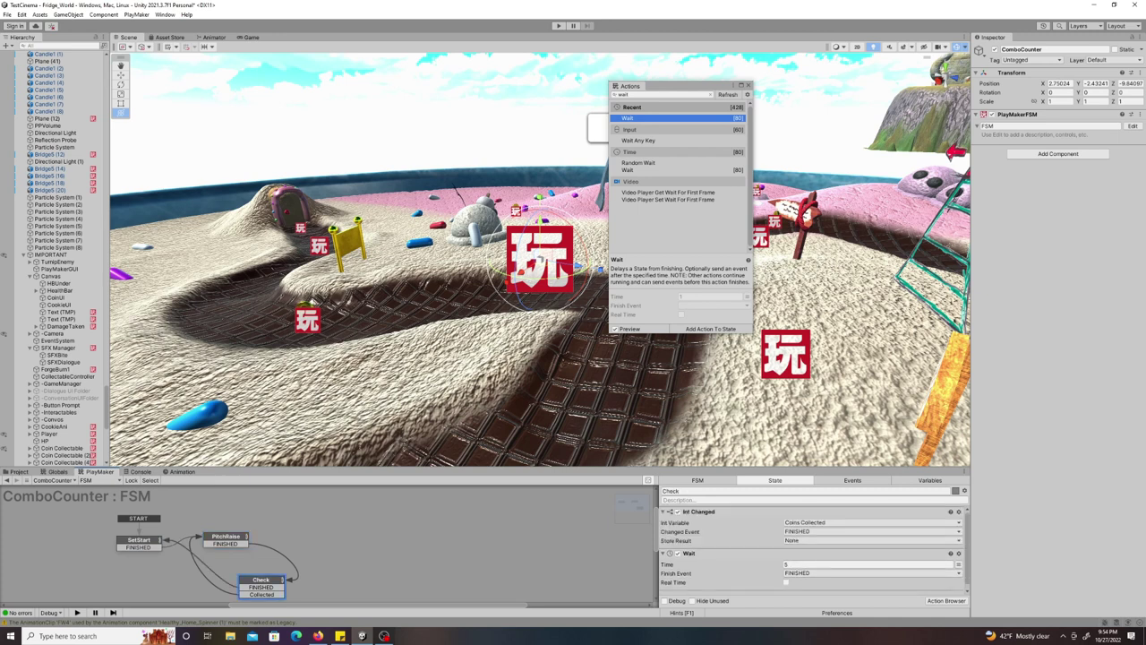
pyautogui.scroll(-1, 810, 546)
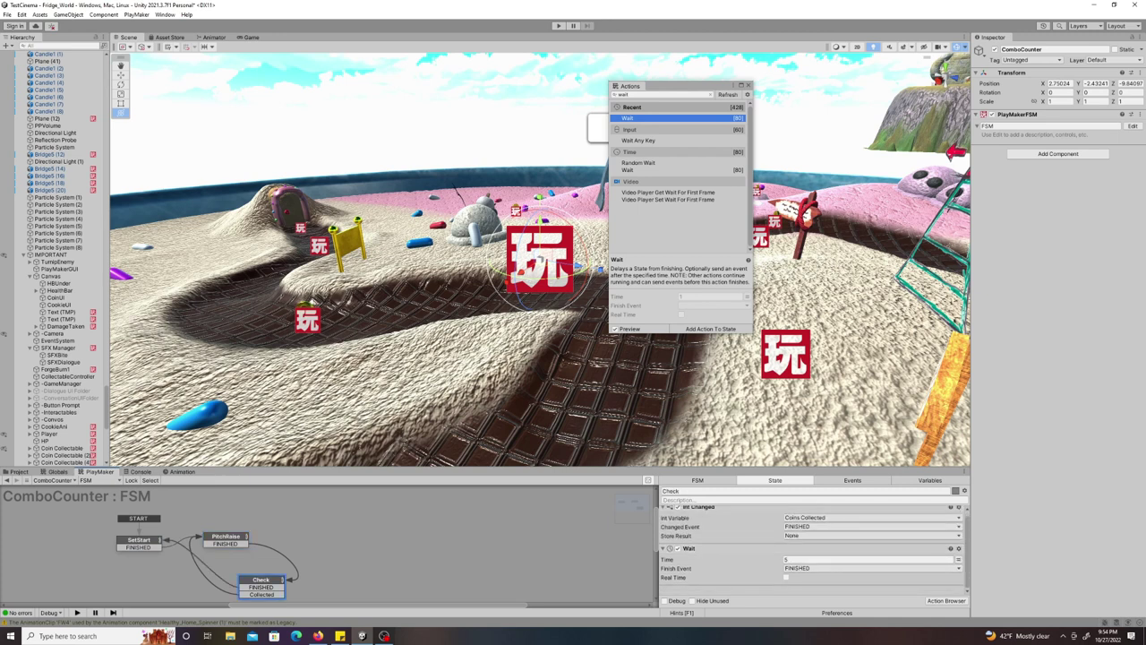
# Send Collected when coins change, test by collecting five coins, and keep Pitch assigned.
pyautogui.click(872, 527)
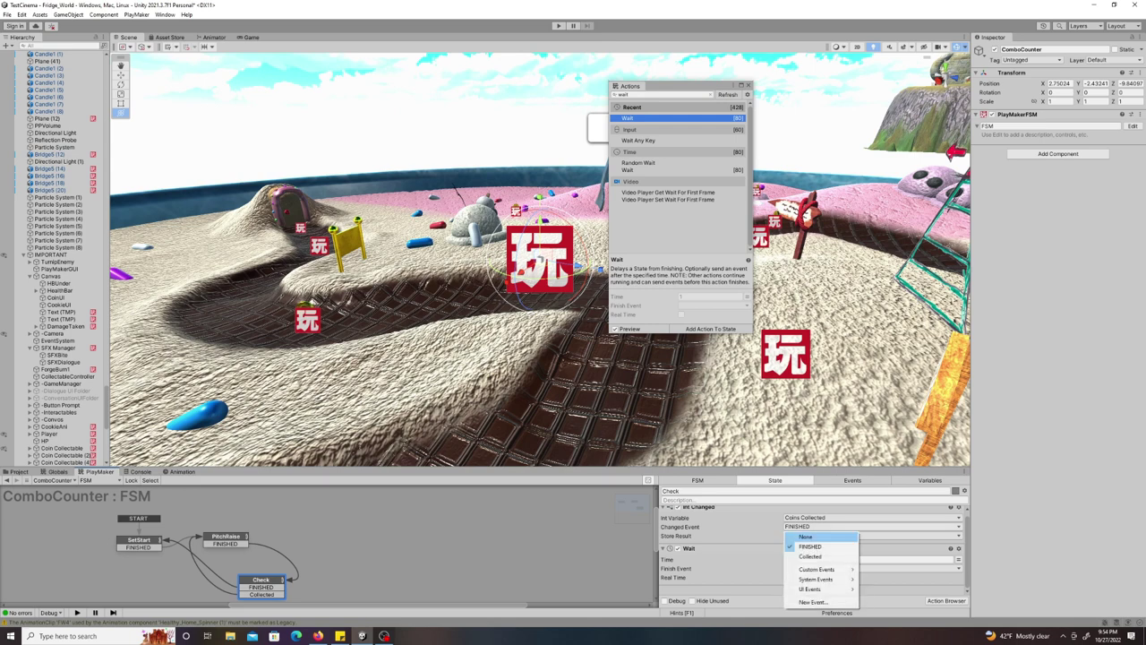
pyautogui.click(819, 557)
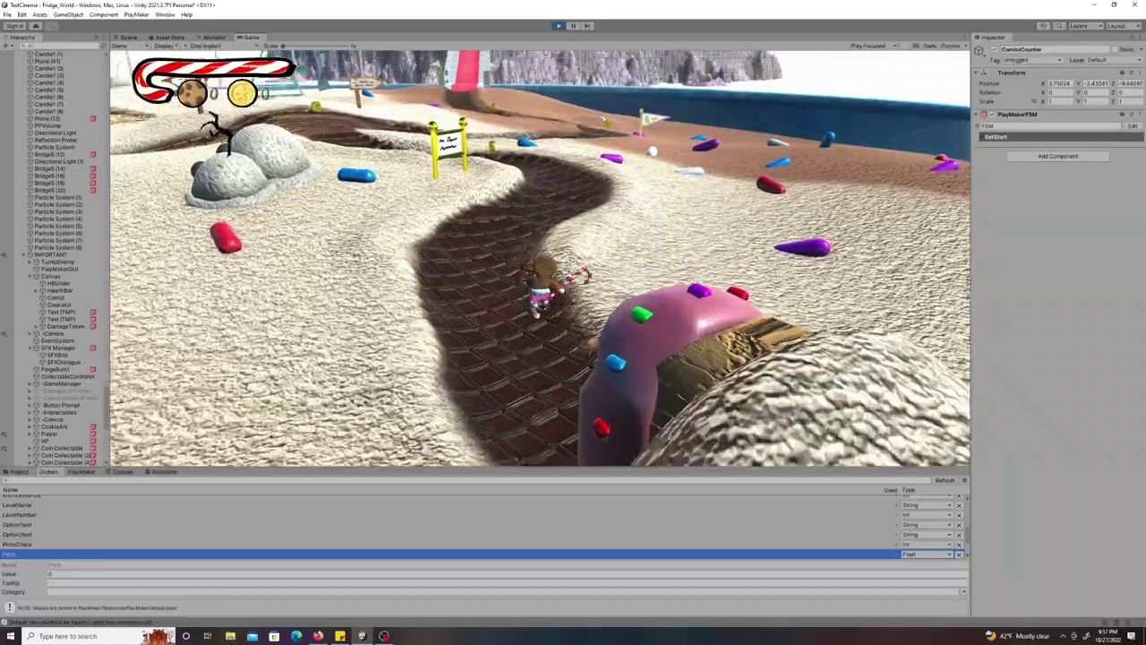
pyautogui.press('w')
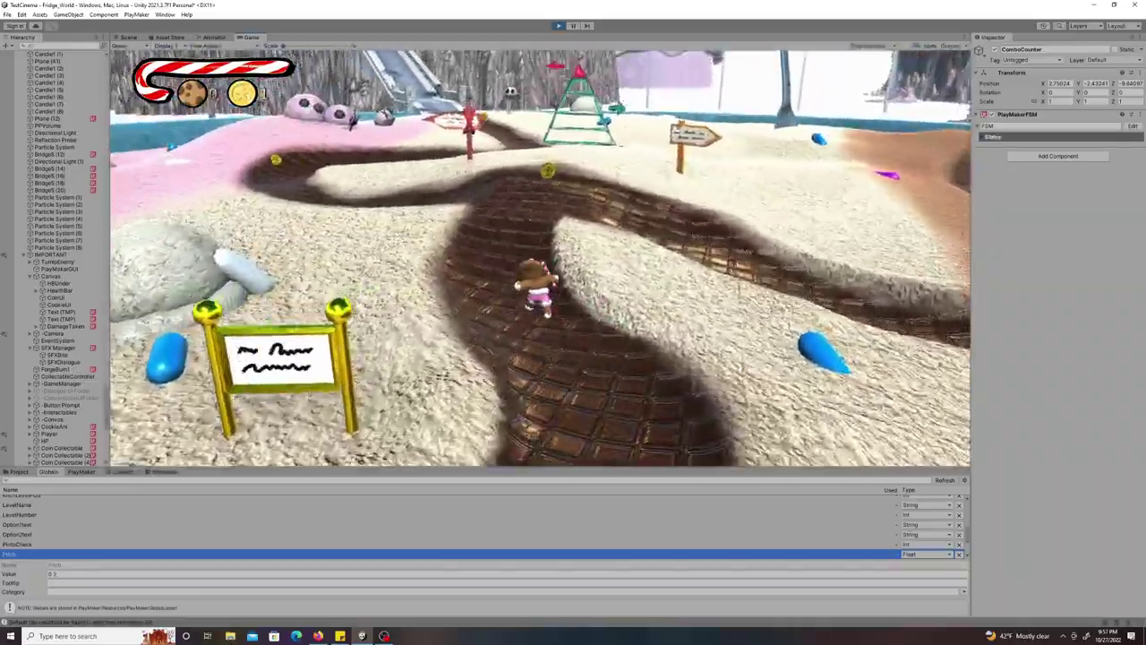
pyautogui.press('w')
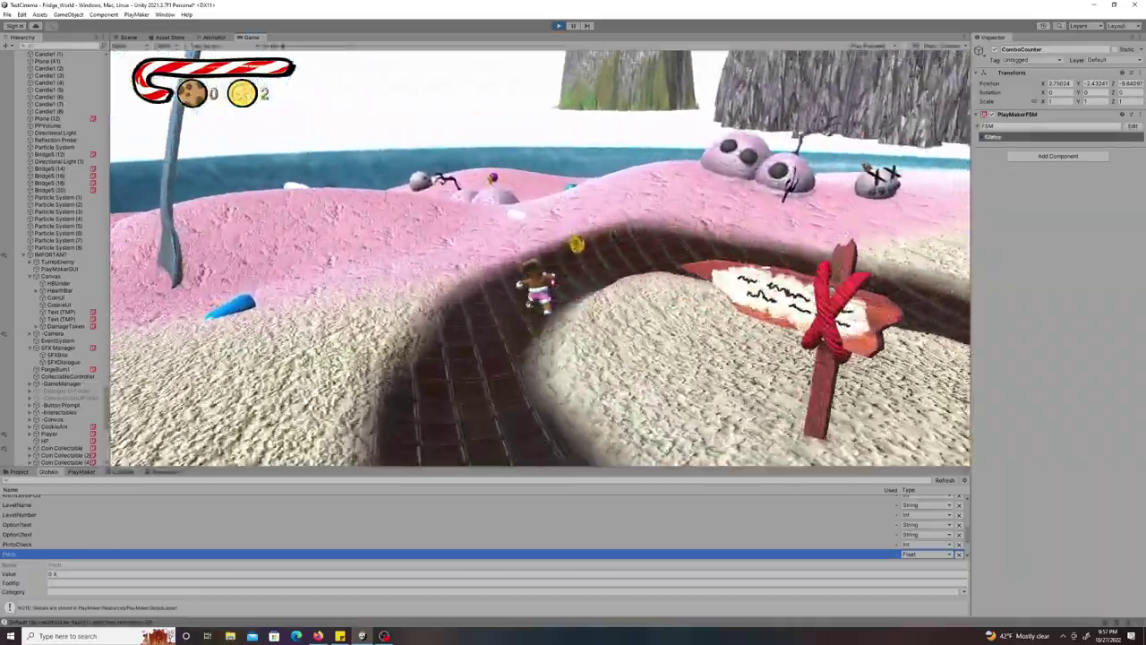
pyautogui.press('w')
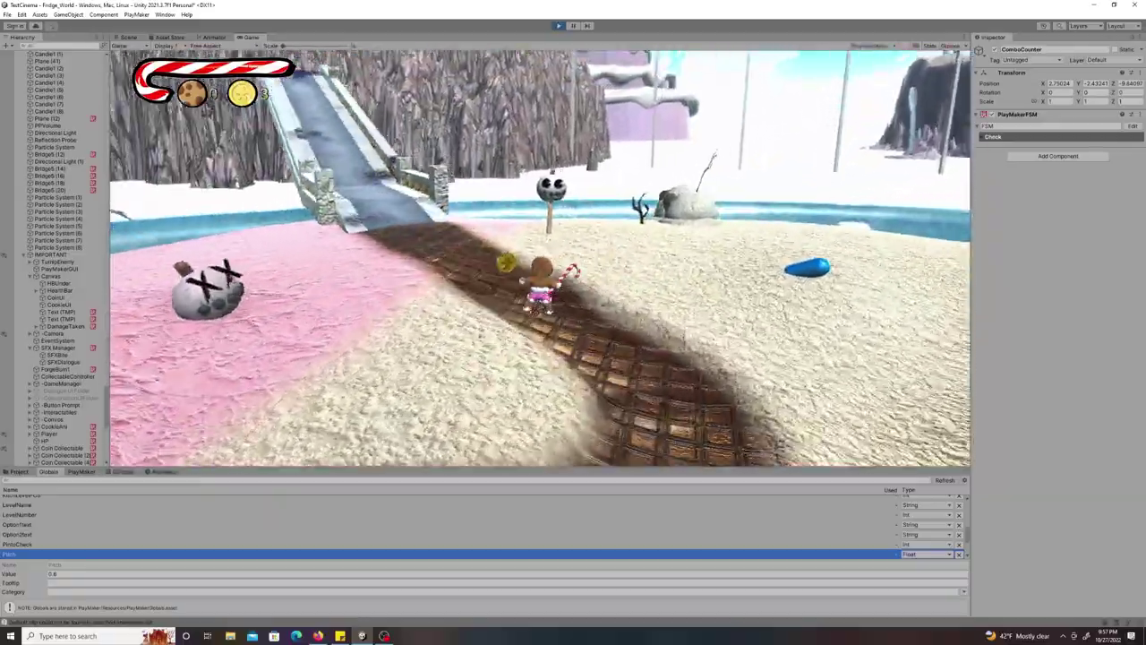
pyautogui.press('w')
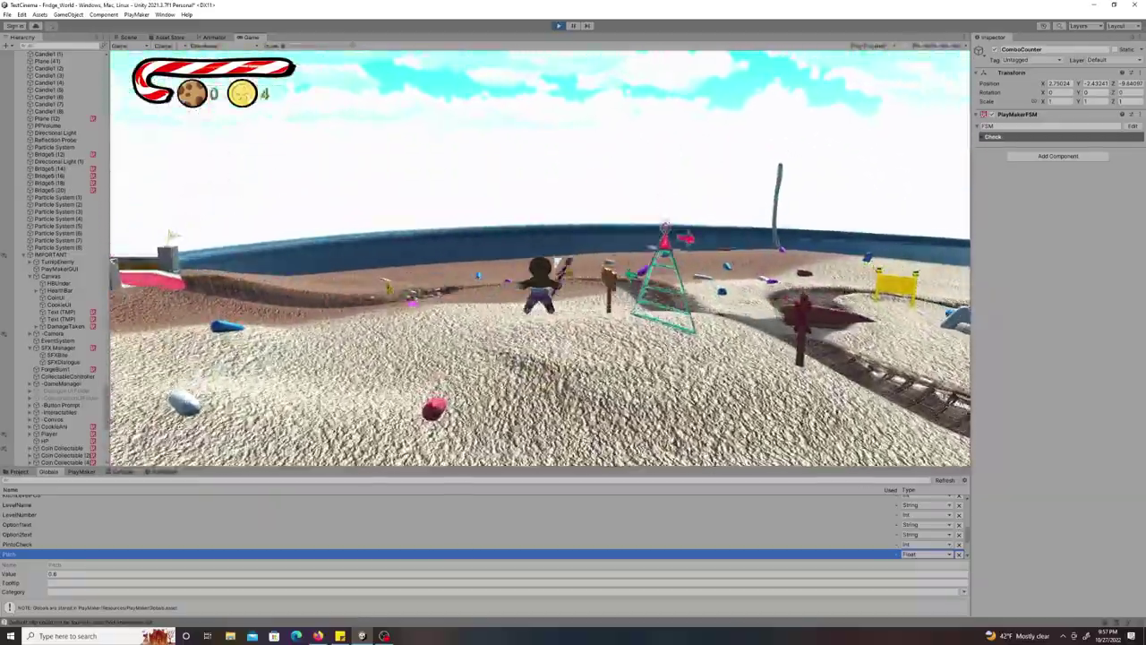
pyautogui.press('w')
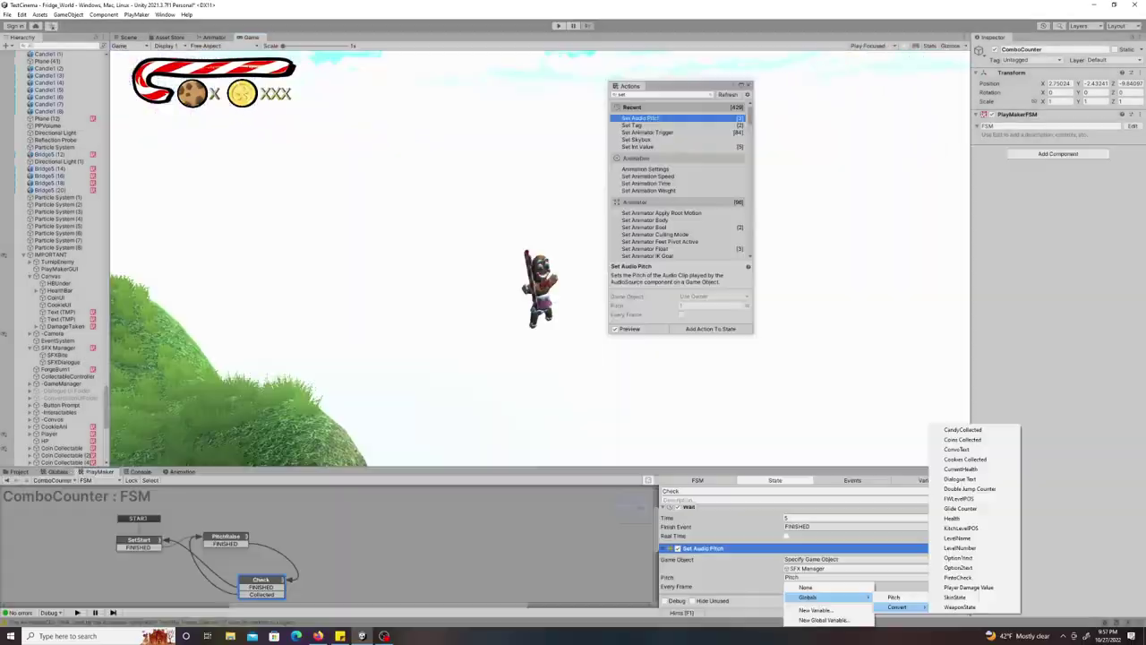
pyautogui.press('Escape')
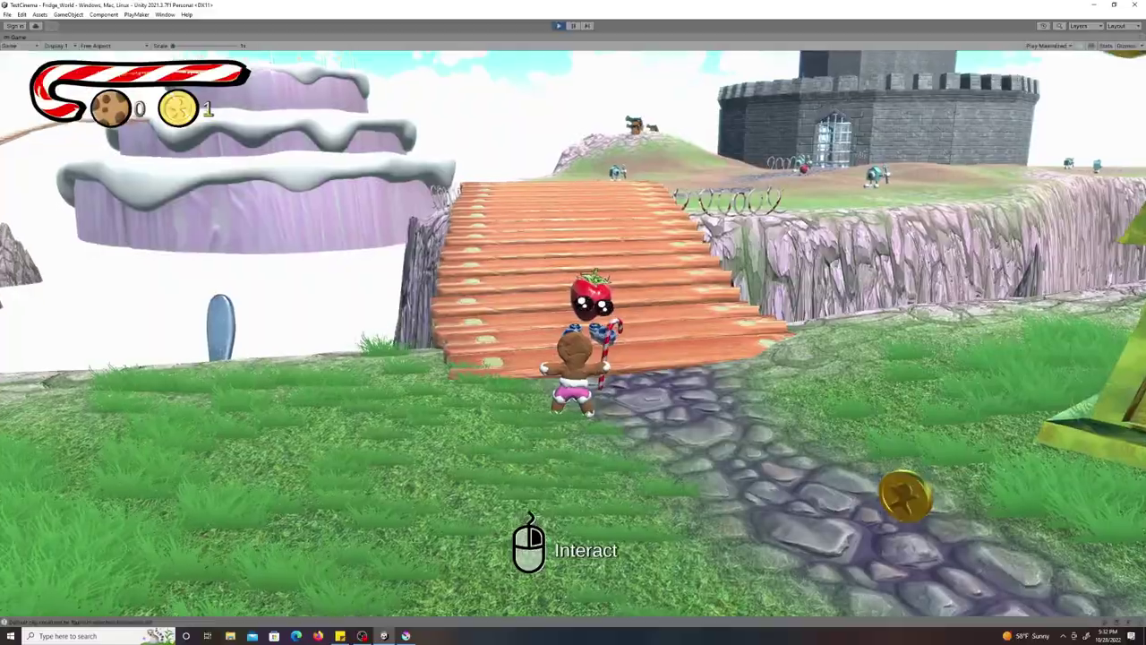
# Walk the character up to the strawberry NPC, then exit Play mode to the Scene view.
pyautogui.press('w')
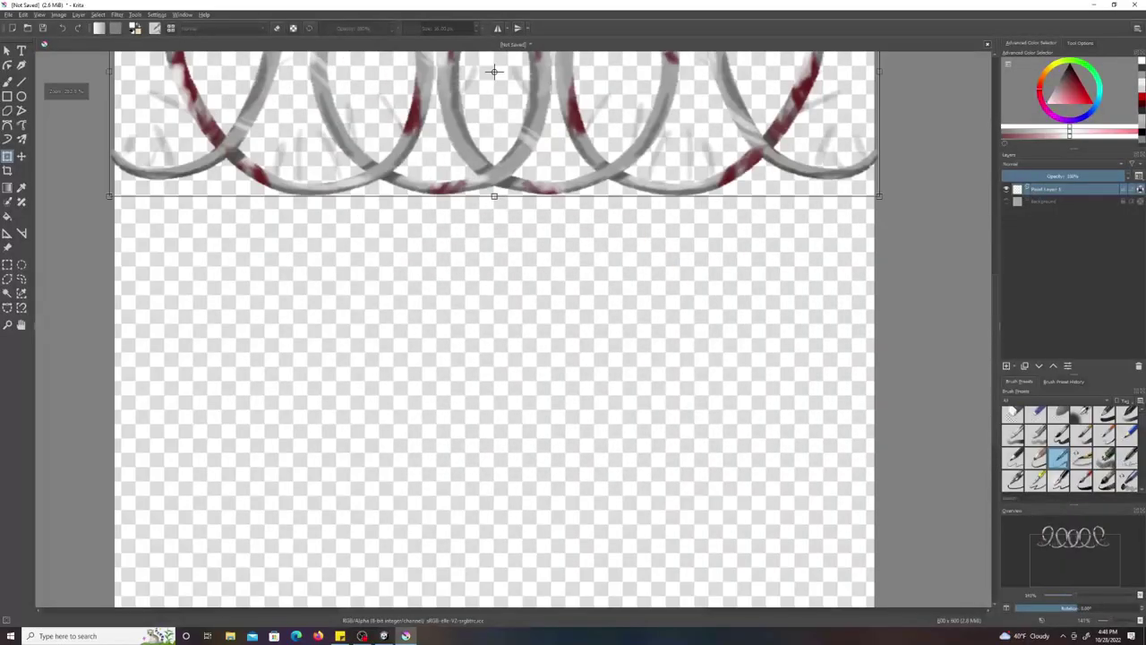
pyautogui.scroll(-2, 559, 156)
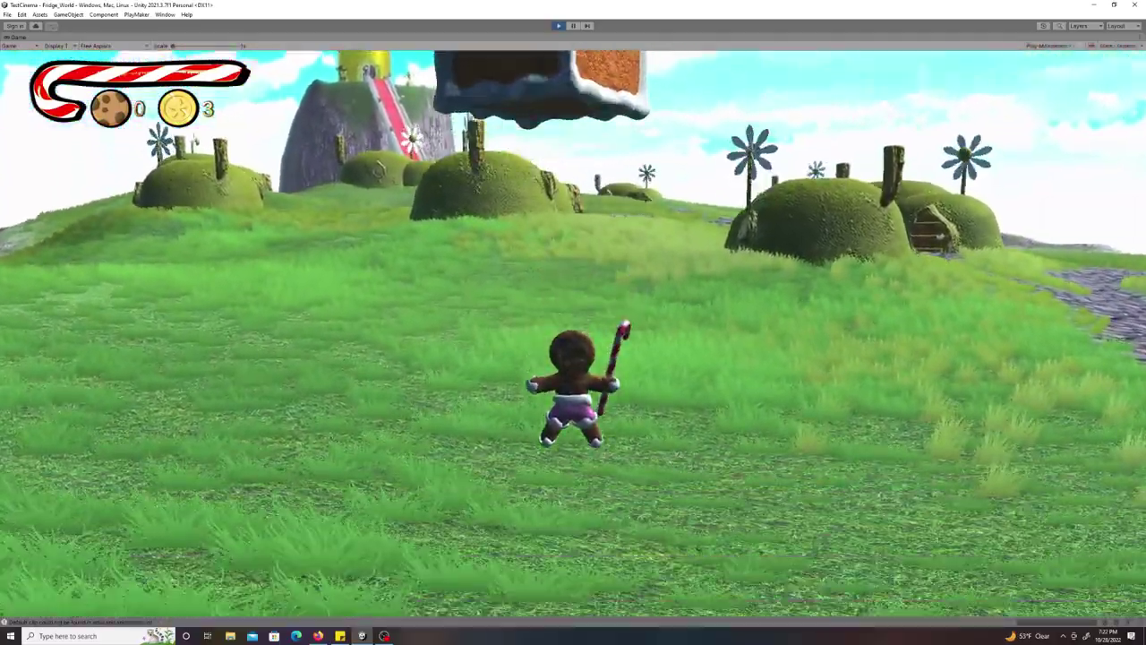
pyautogui.hotkey('ctrl', 'p')
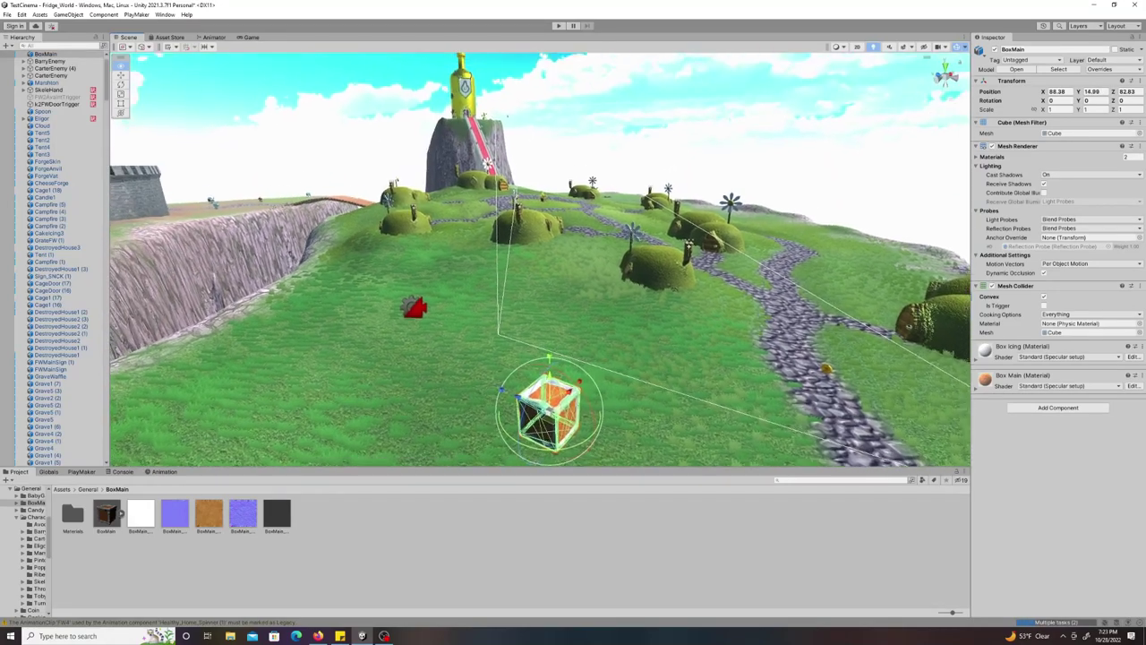
# Play-test the level, turning the character toward the turnip creature and the castle tower.
pyautogui.hotkey('ctrl', 'p')
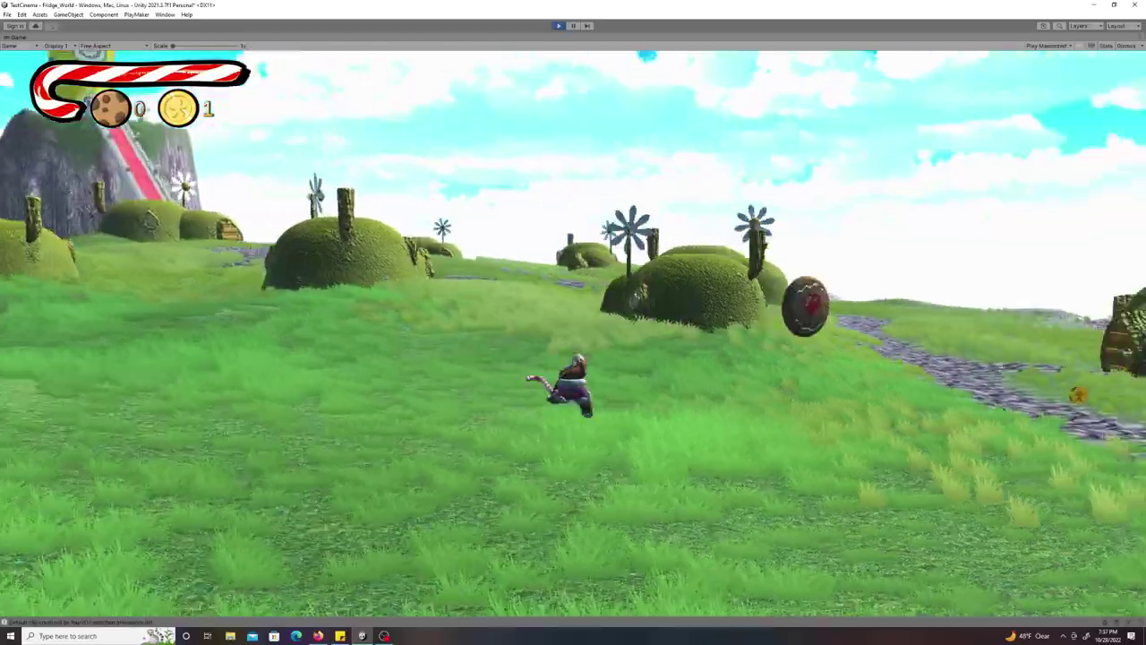
pyautogui.press('w')
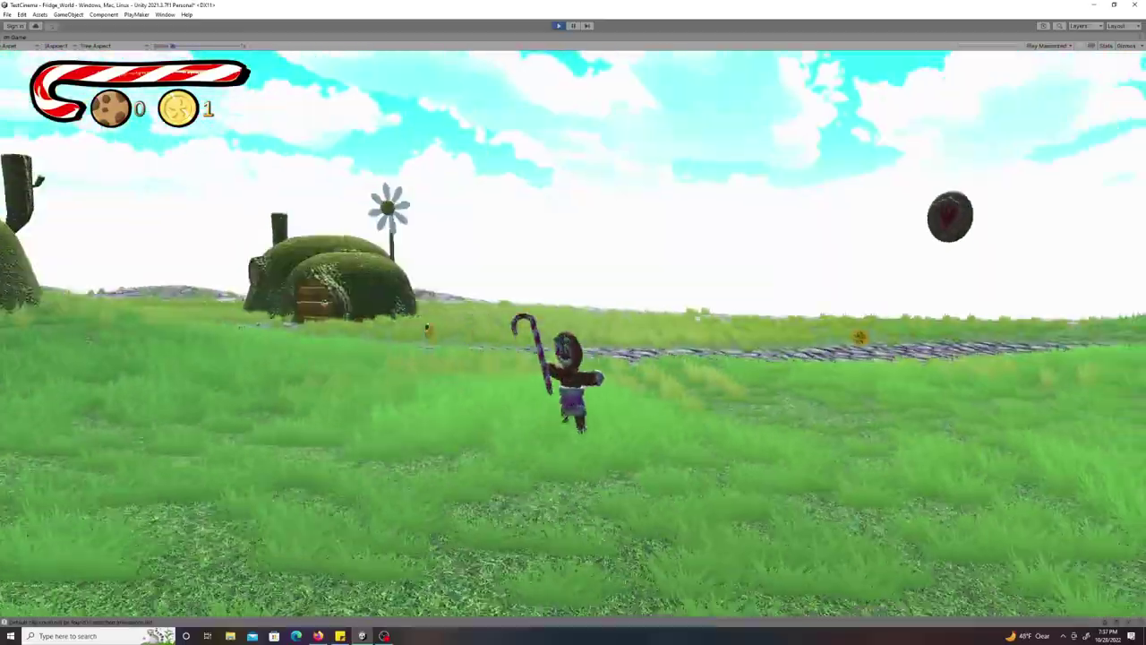
pyautogui.press('w')
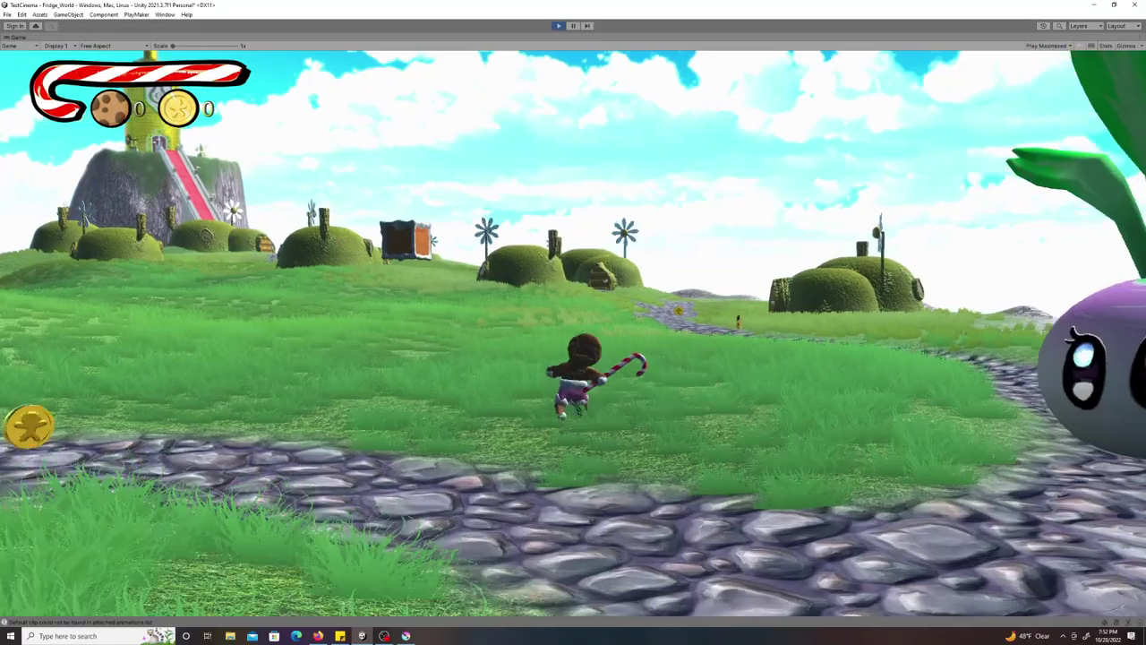
# Run toward the turnip and golden archway, jumping on the way to the hill houses.
pyautogui.press('w')
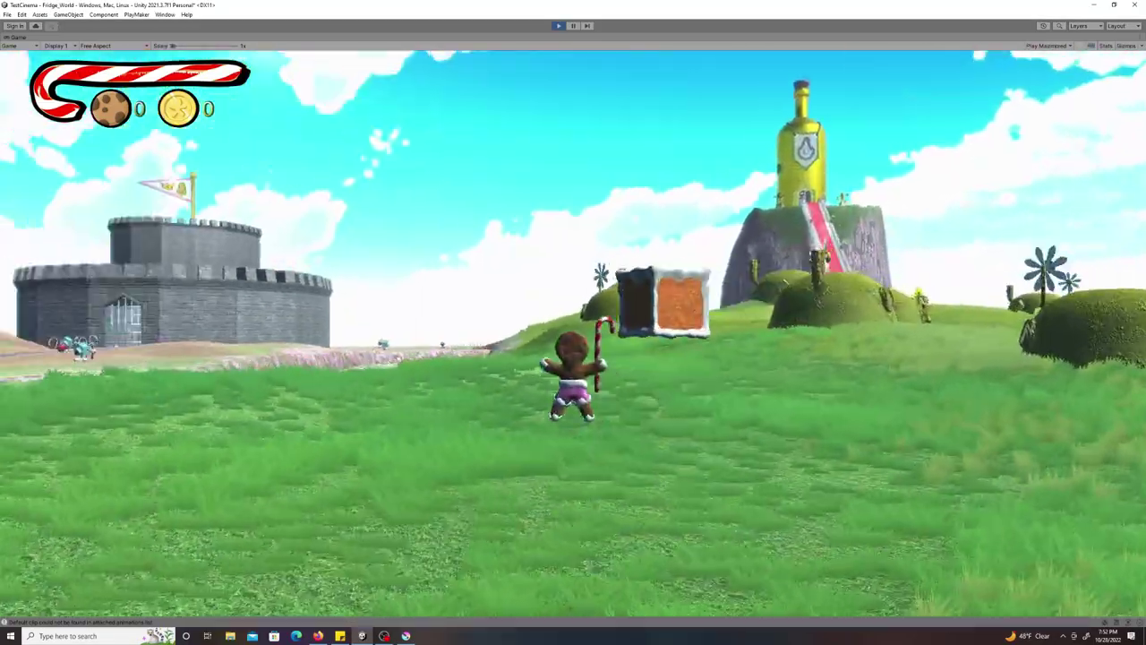
pyautogui.press('w')
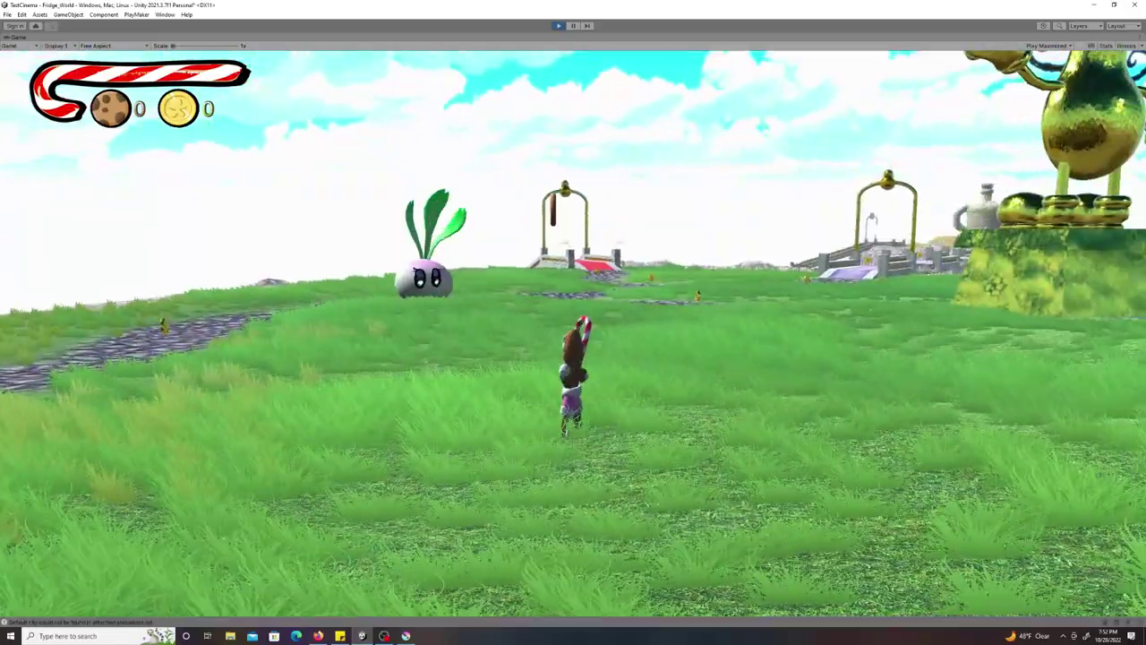
pyautogui.press('w')
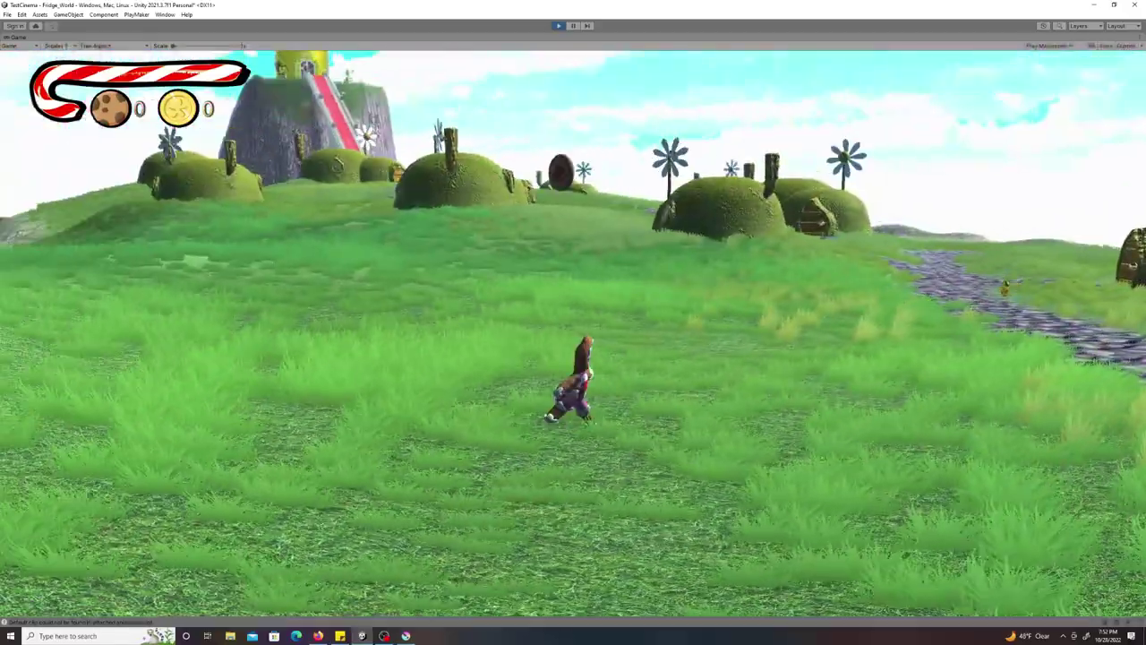
pyautogui.press('w')
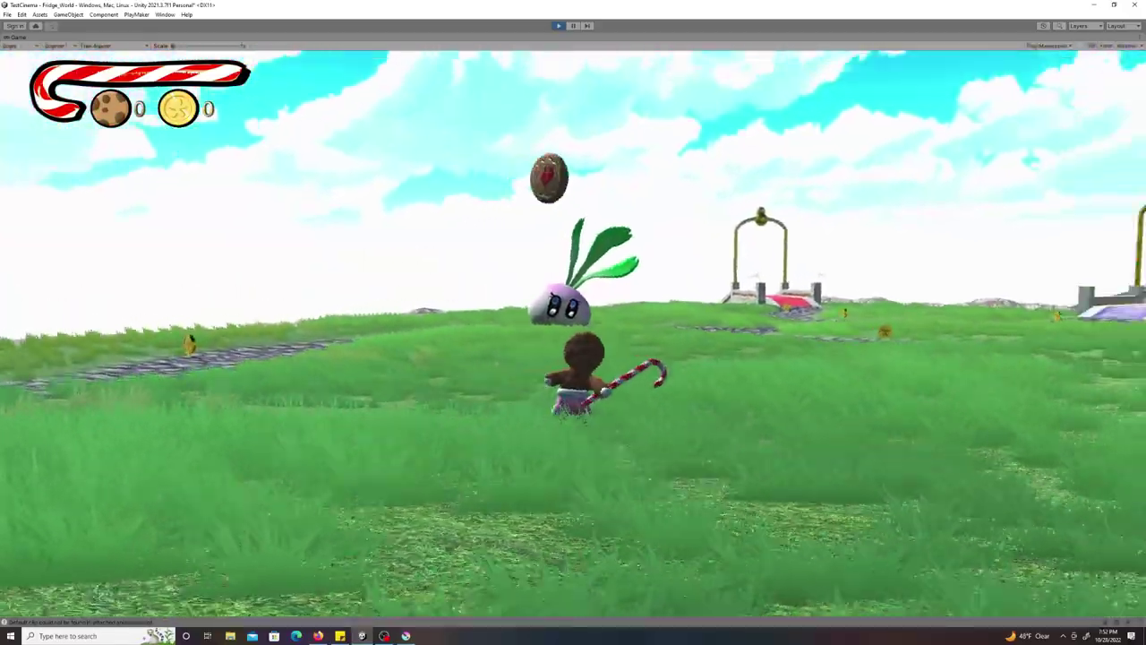
pyautogui.press('w')
pyautogui.press('space')
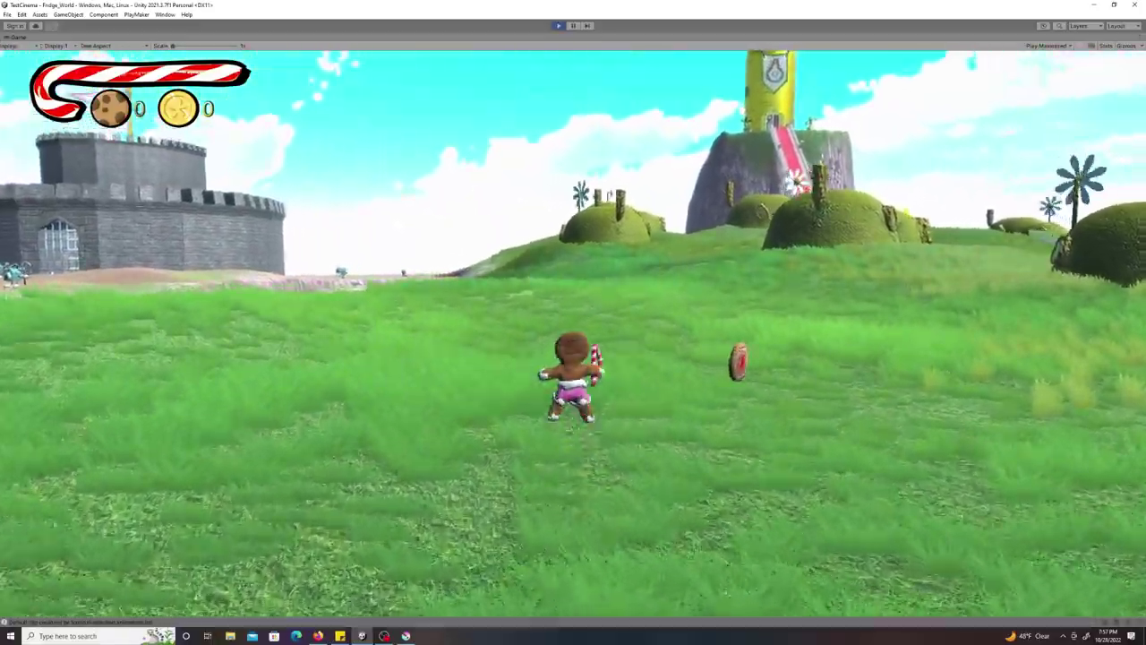
# Run along the stone path, turn back, then run past the castle across the grass.
pyautogui.press('w')
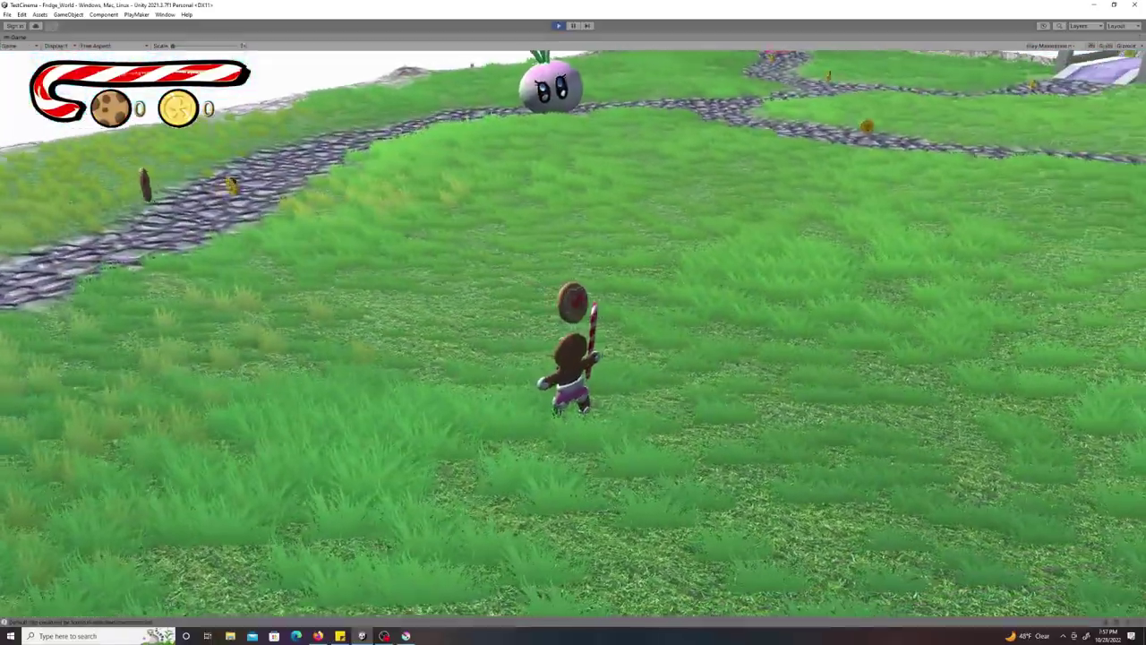
pyautogui.press('s')
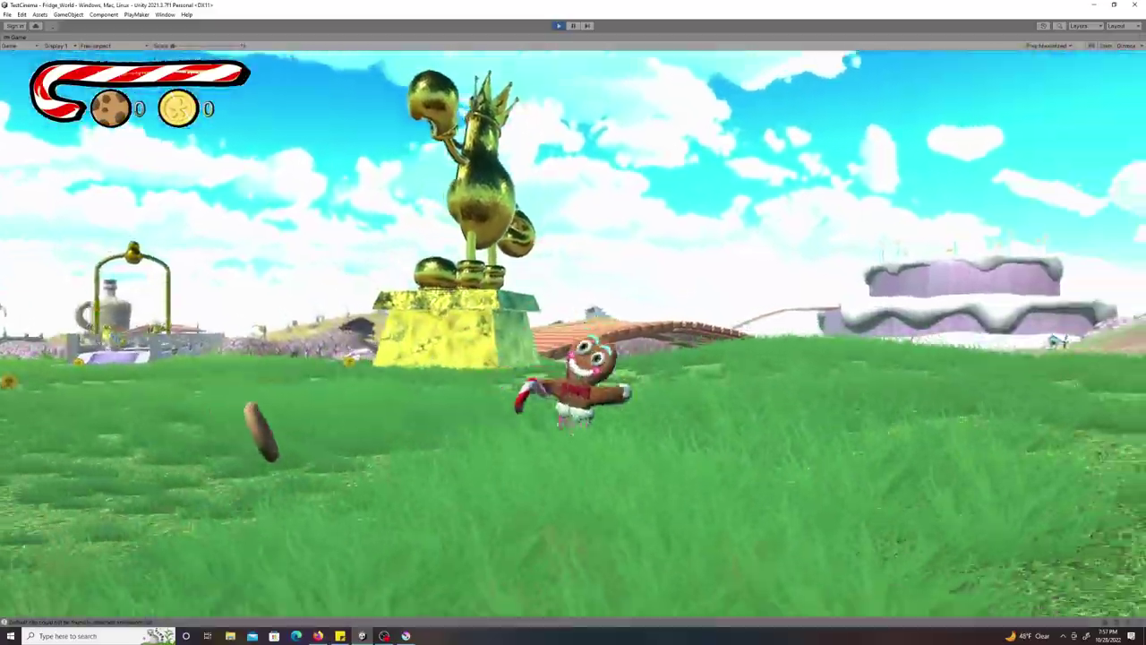
pyautogui.press('w')
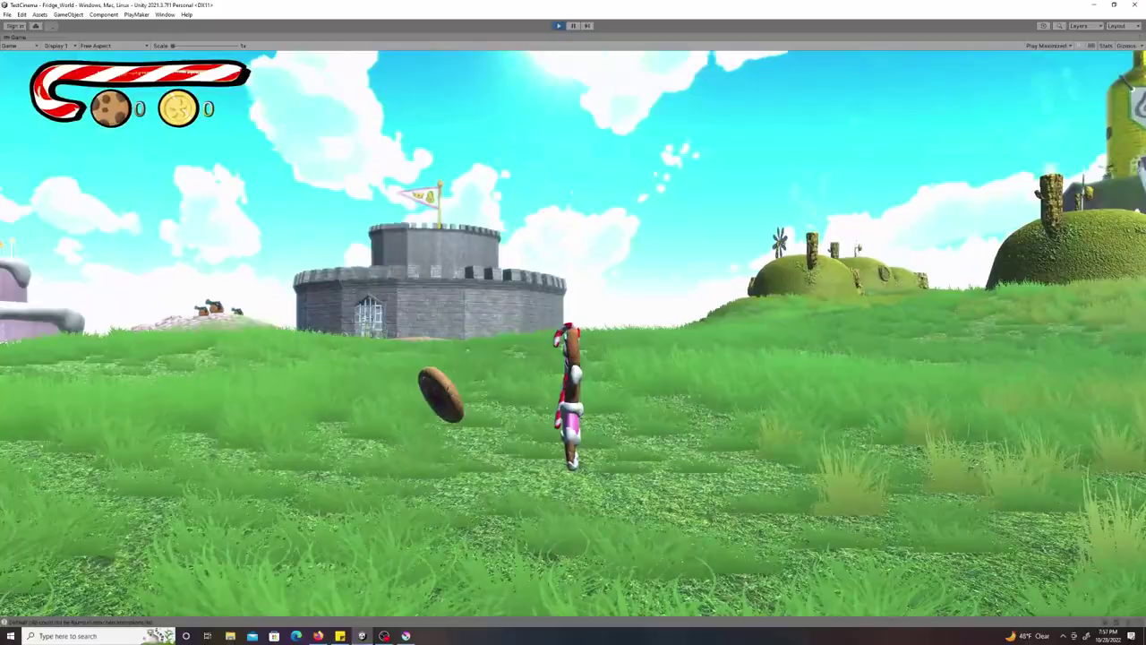
pyautogui.press('a')
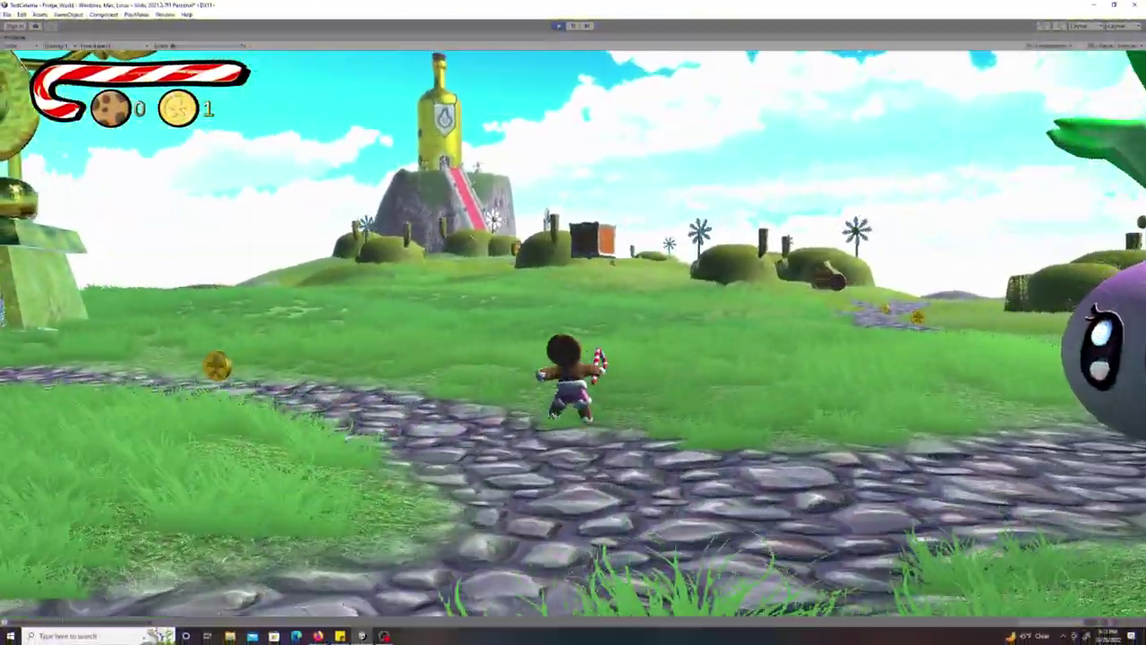
# Smash the crate with the candy cane, then run back toward the golden statue and cake.
pyautogui.press('w')
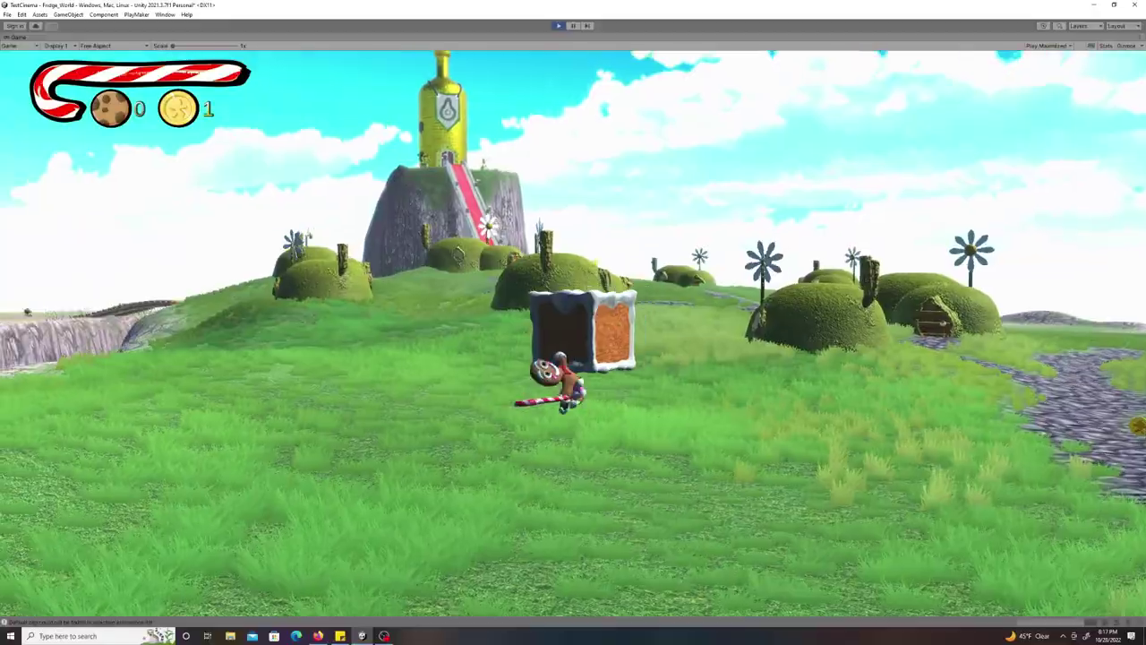
pyautogui.press('s')
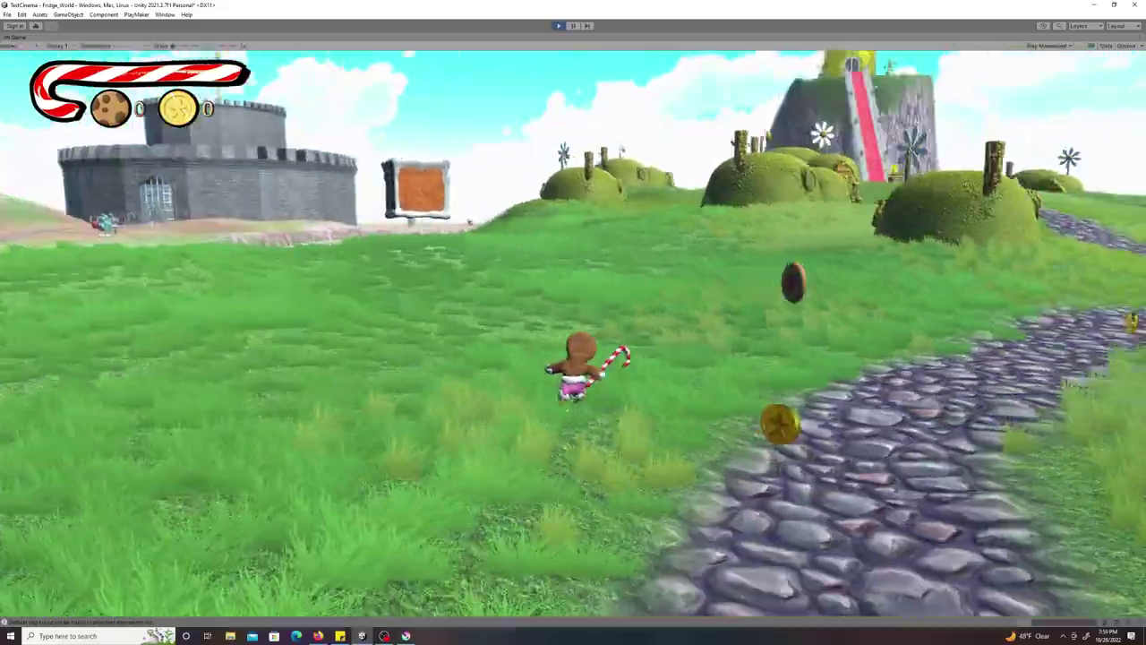
pyautogui.press('a')
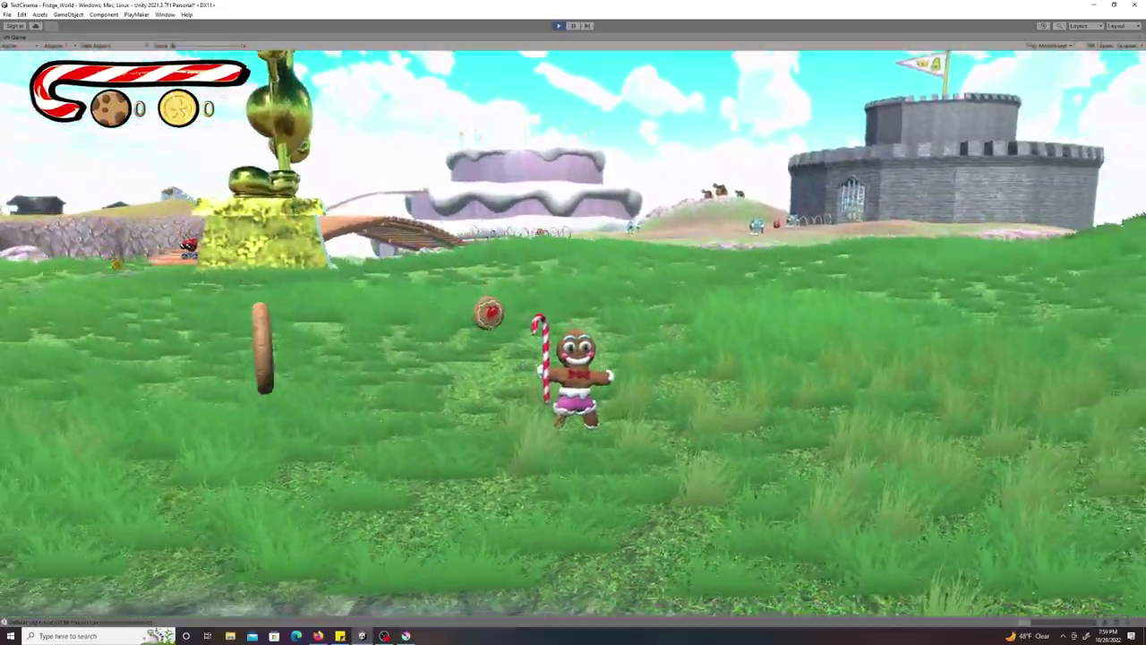
# Run the gingerbread character back toward the castle.
pyautogui.press('d')
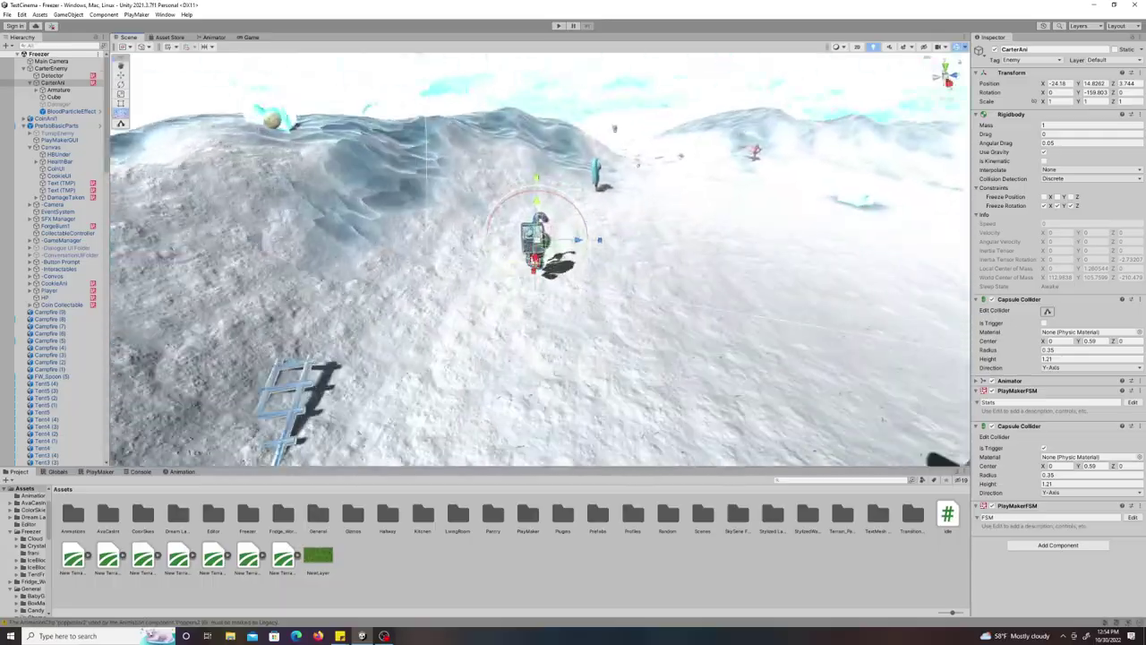
# Start a test play of the Freezer level.
pyautogui.hotkey('ctrl', 'p')
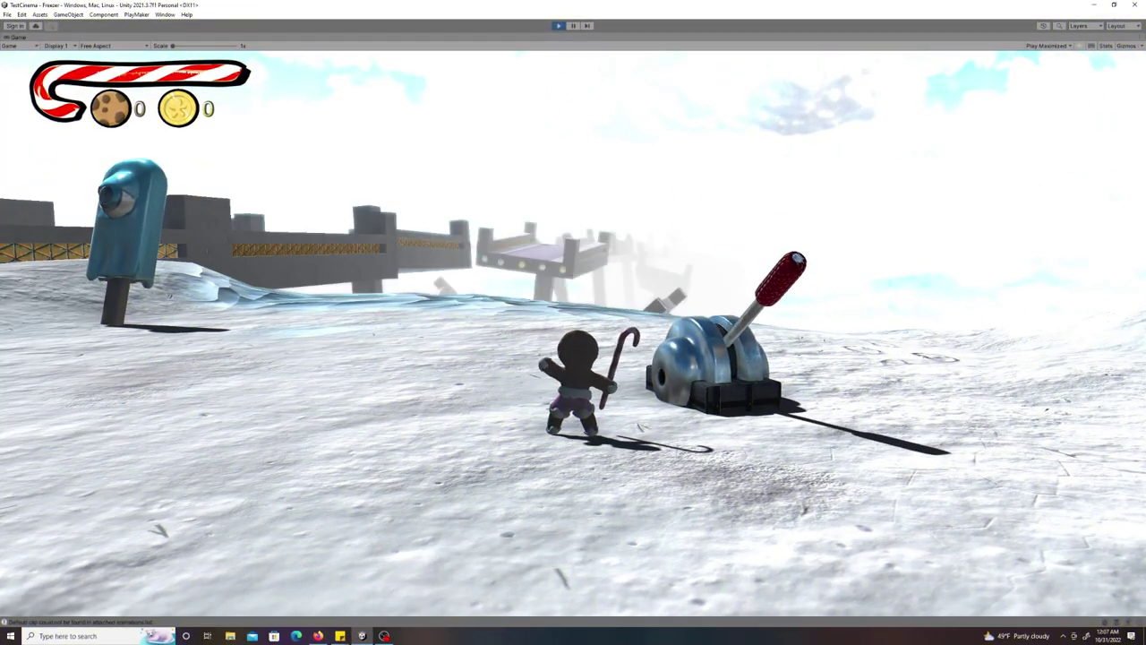
# Run the gingerbread character up to the popsicle and interact with it, shattering it.
pyautogui.press('w')
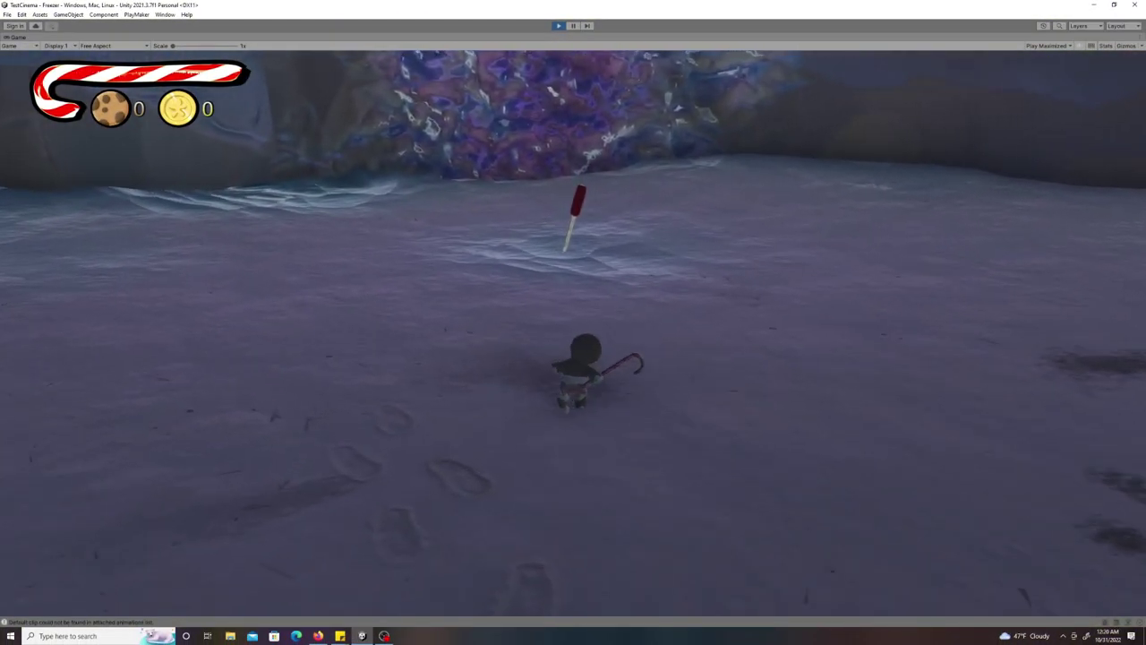
pyautogui.press('w')
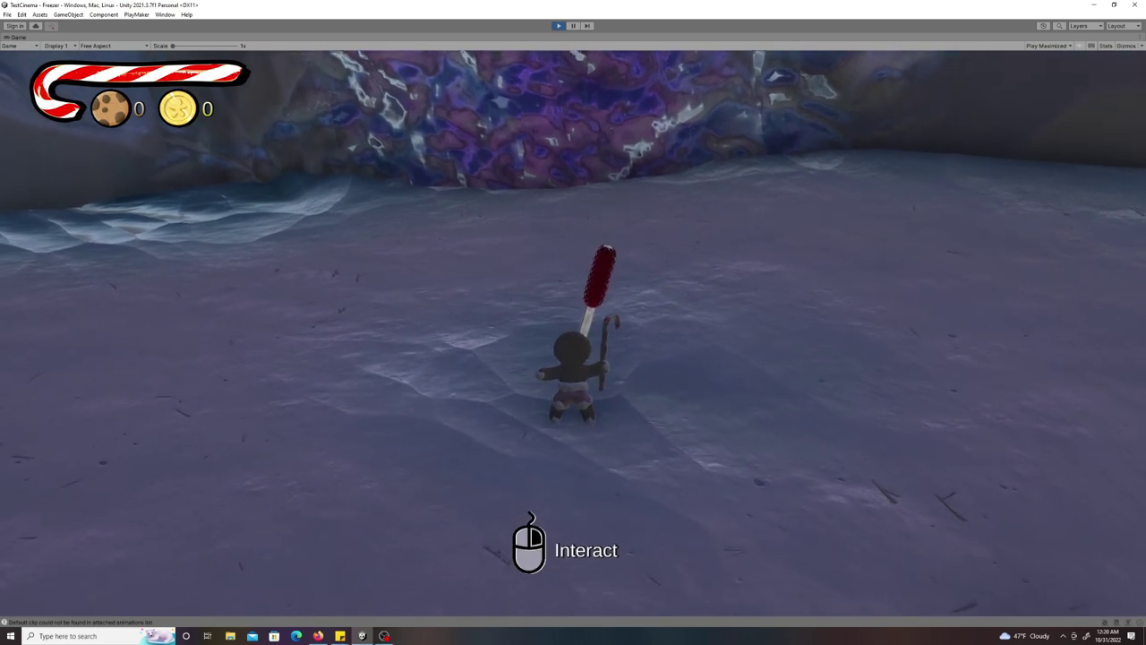
pyautogui.press('e')
pyautogui.press('w')
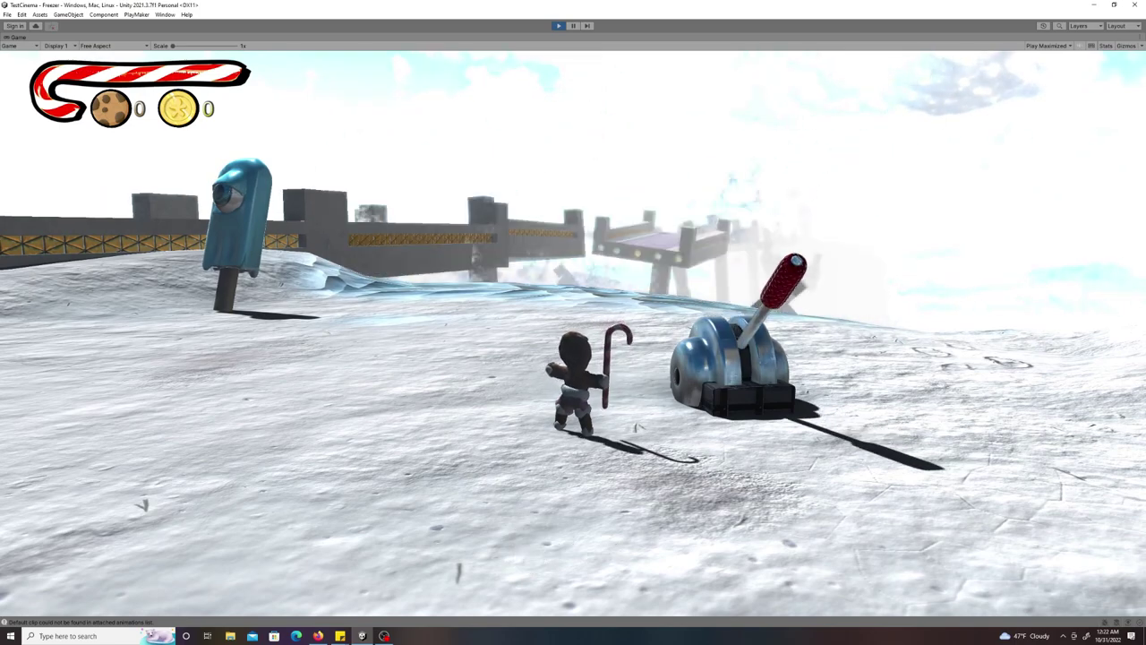
# Run up the icy slope, along the purple bridge, and left across the snow.
pyautogui.press('w')
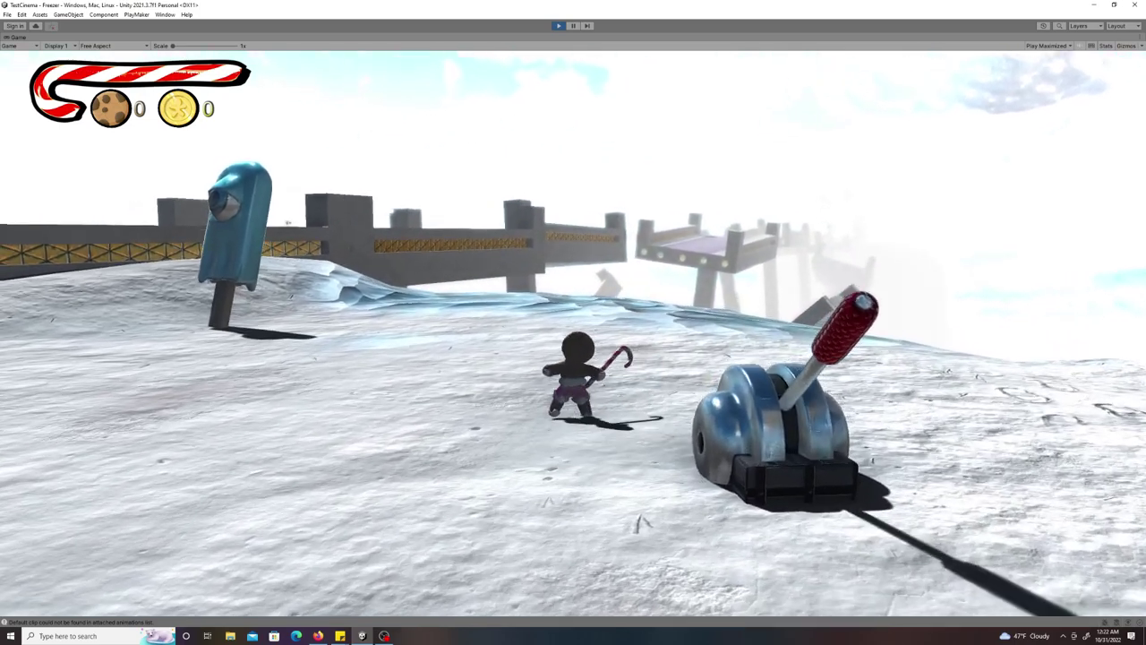
pyautogui.press('w')
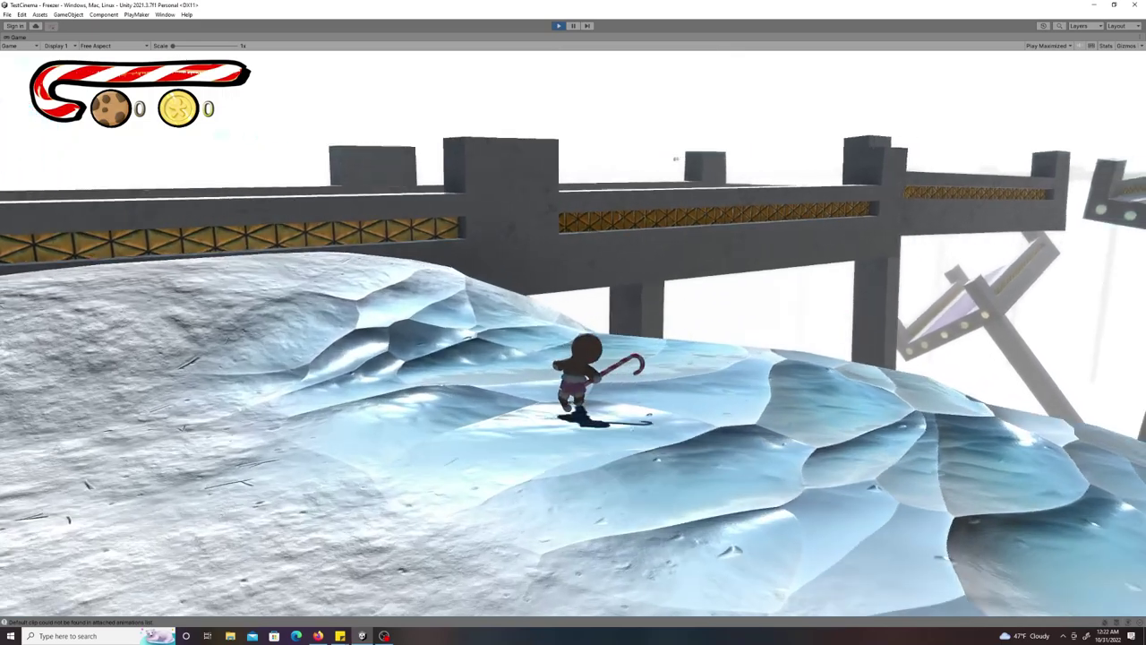
pyautogui.press('w')
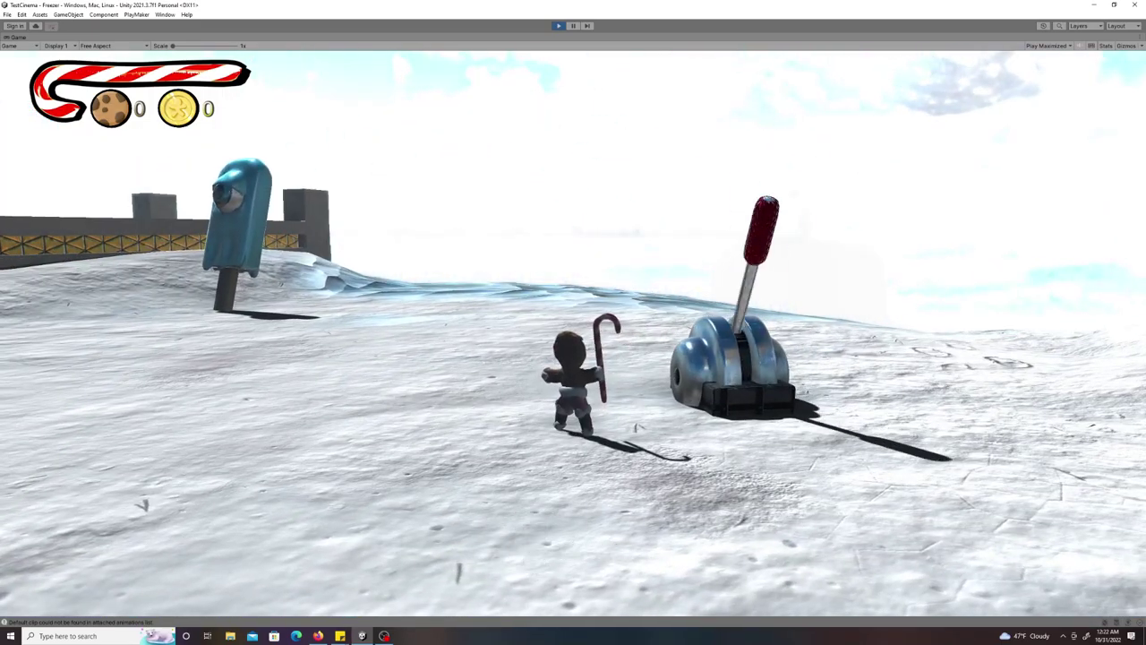
pyautogui.press('a')
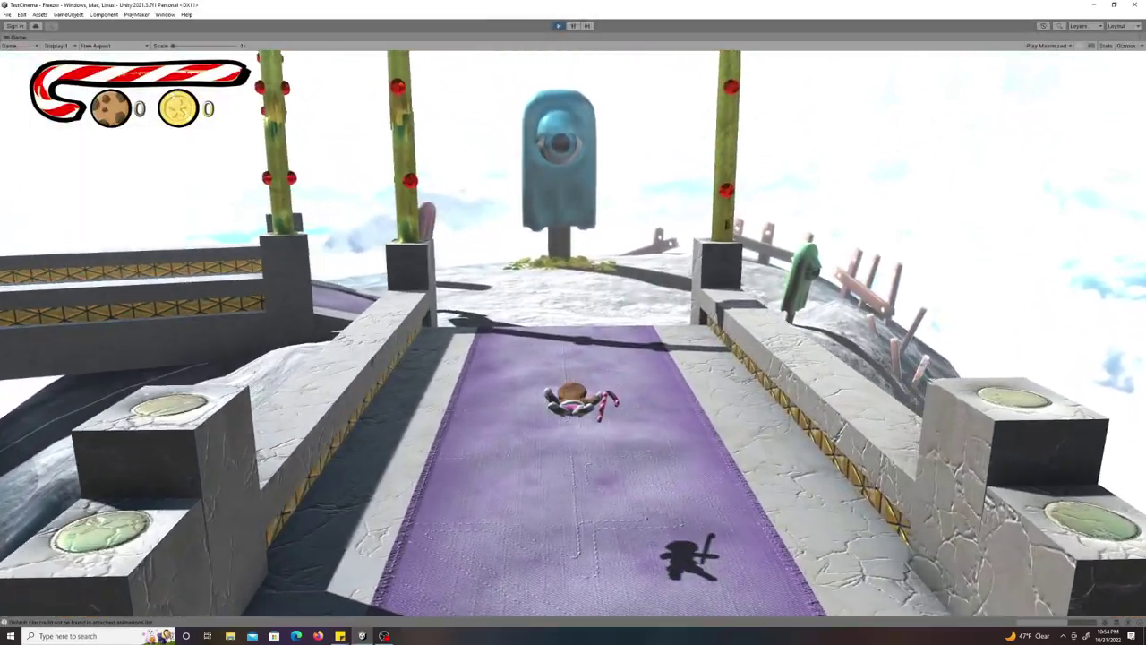
# Run off the bridge to the one-eyed popsicle's coin pile and interact, triggering the curse.
pyautogui.press('w')
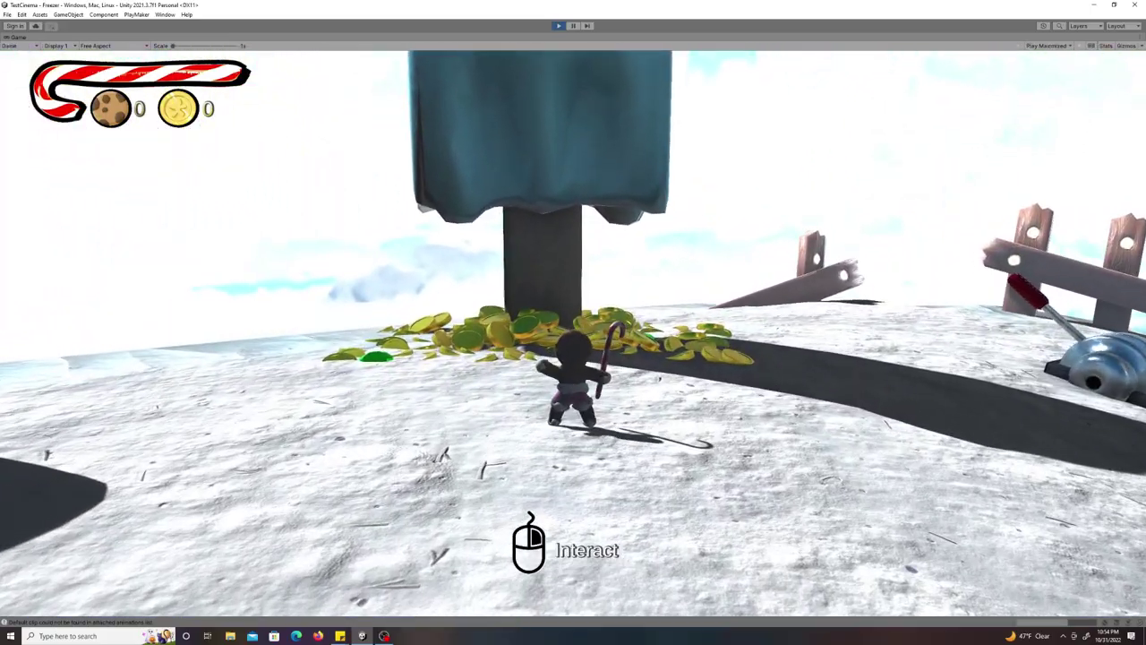
pyautogui.press('e')
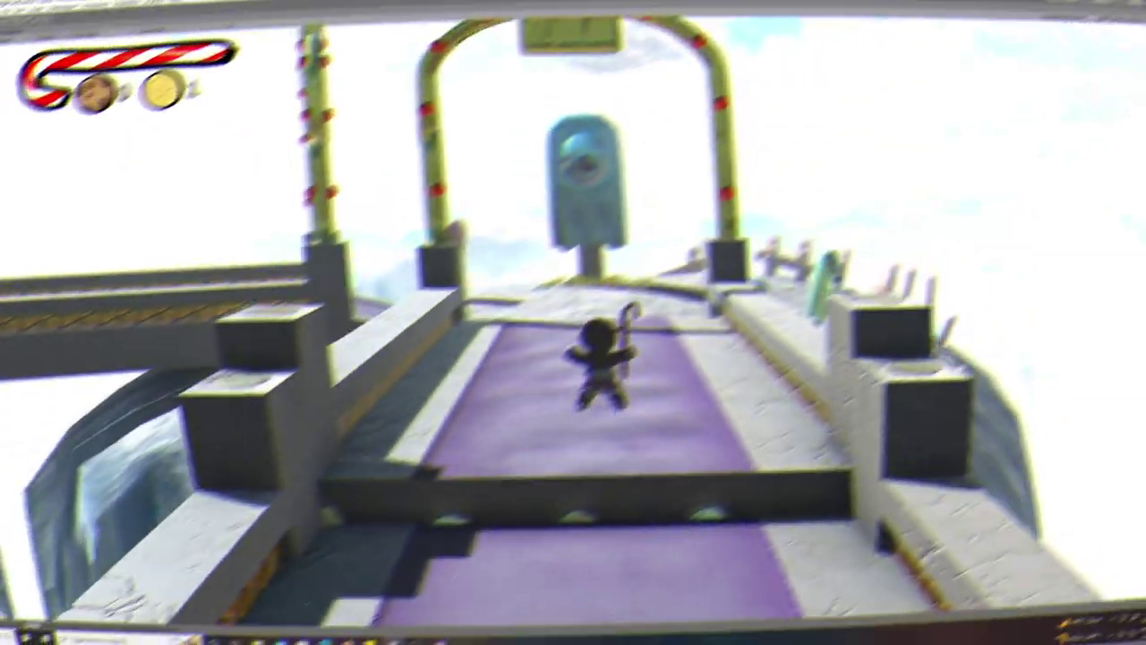
pyautogui.press('w')
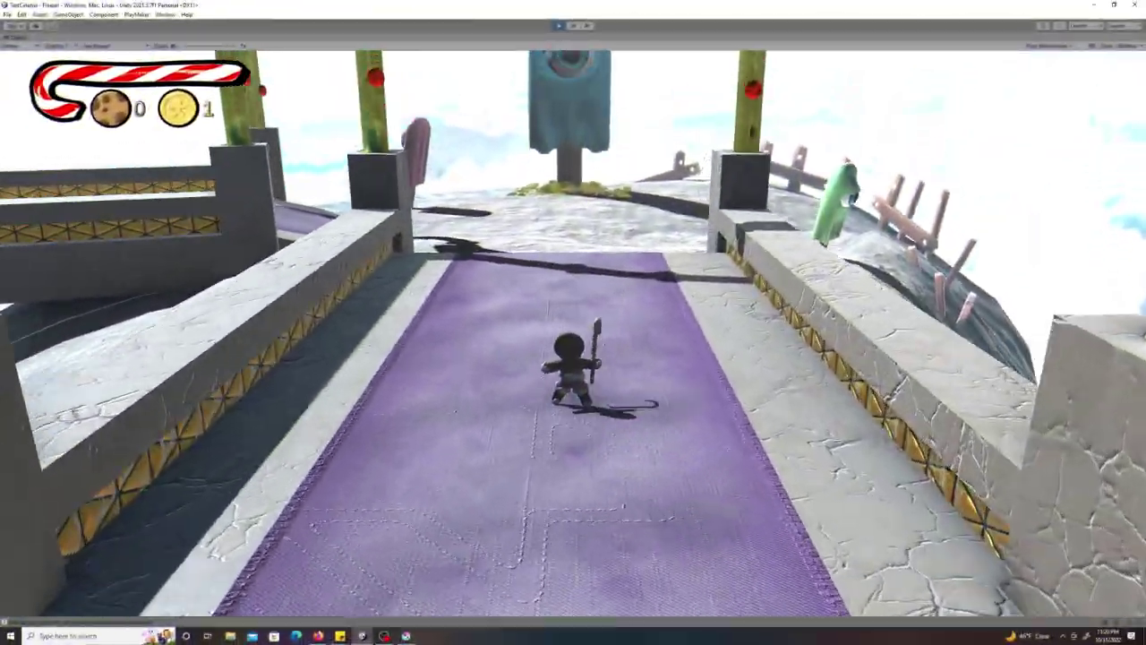
pyautogui.press('w')
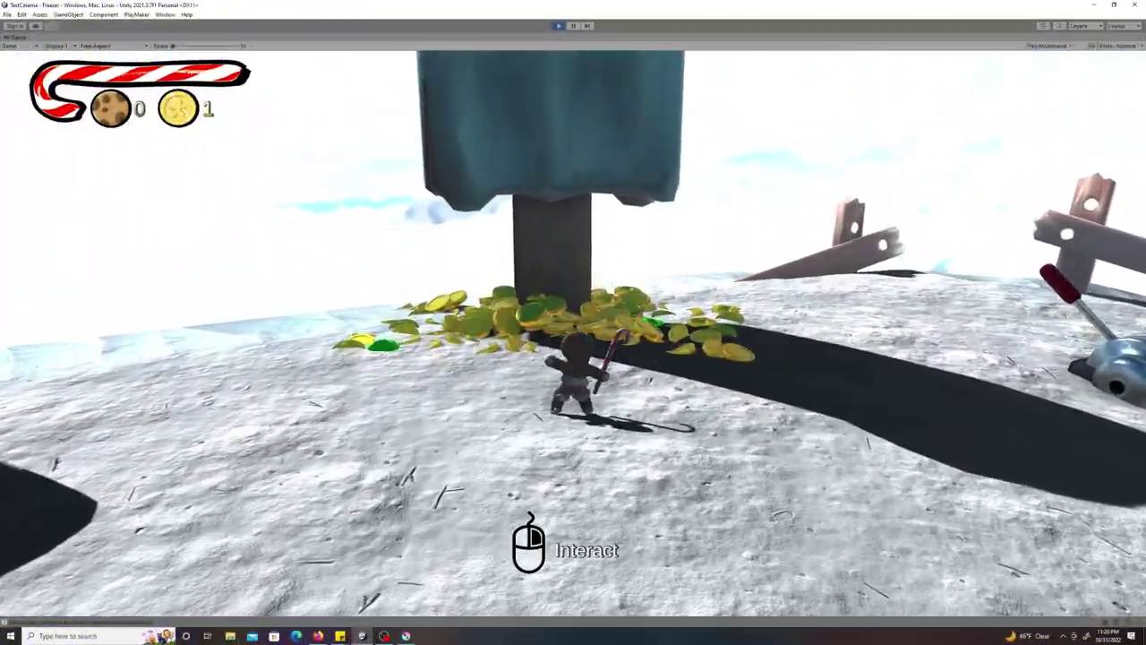
pyautogui.click(573, 322)
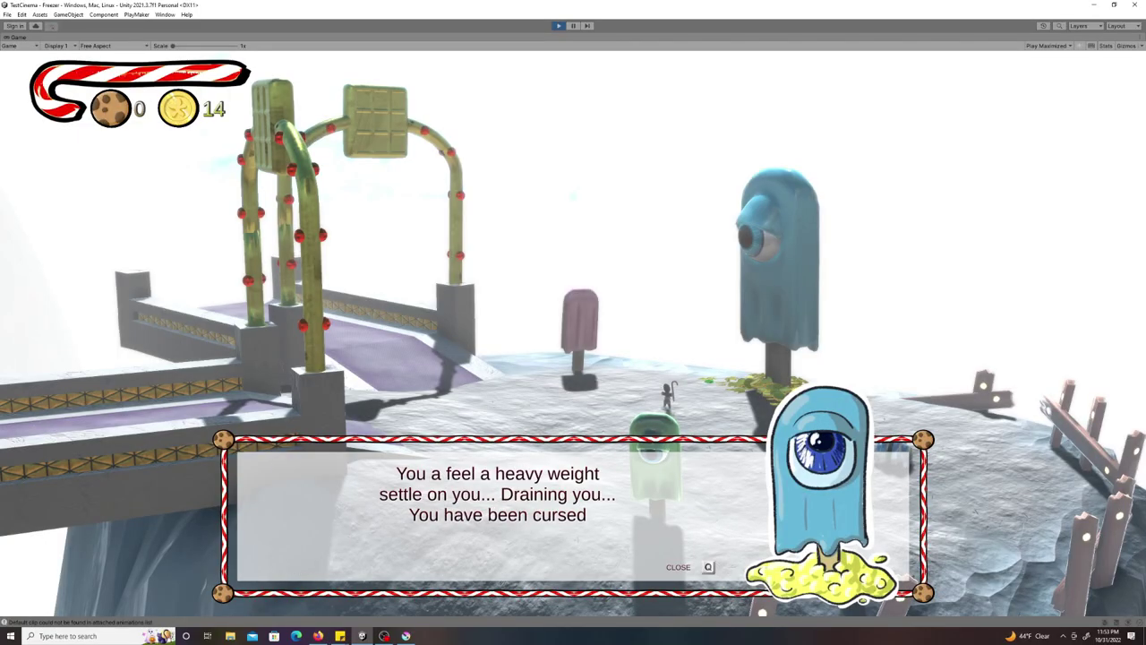
# Dismiss the curse dialog and run back along the purple bridge to the snow.
pyautogui.press('q')
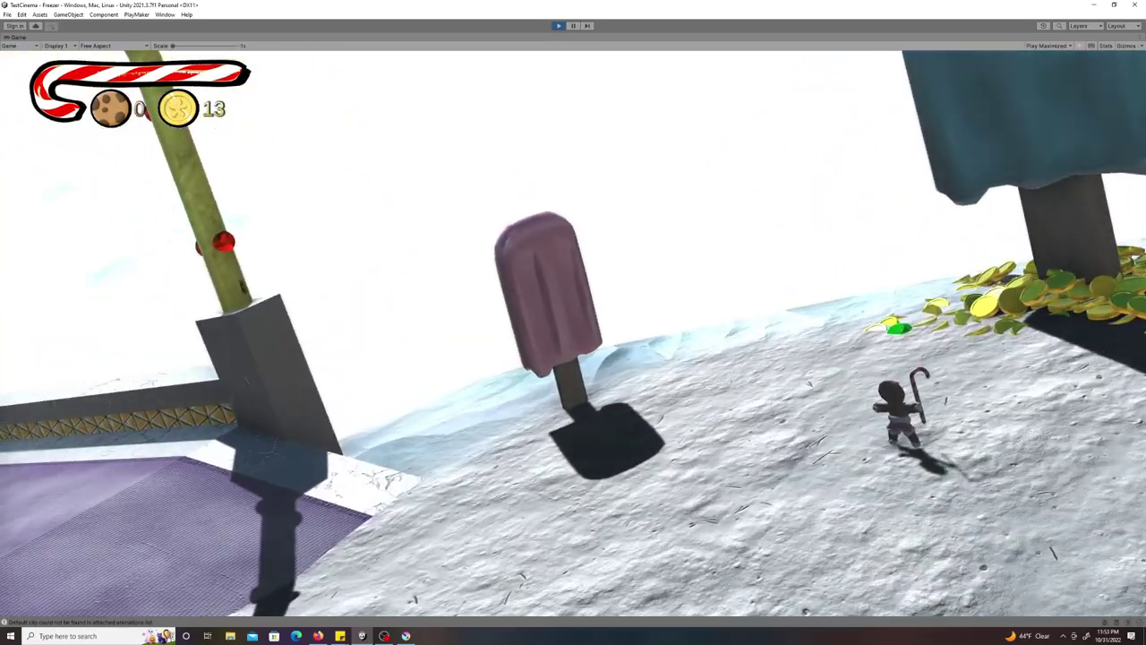
pyautogui.press('w')
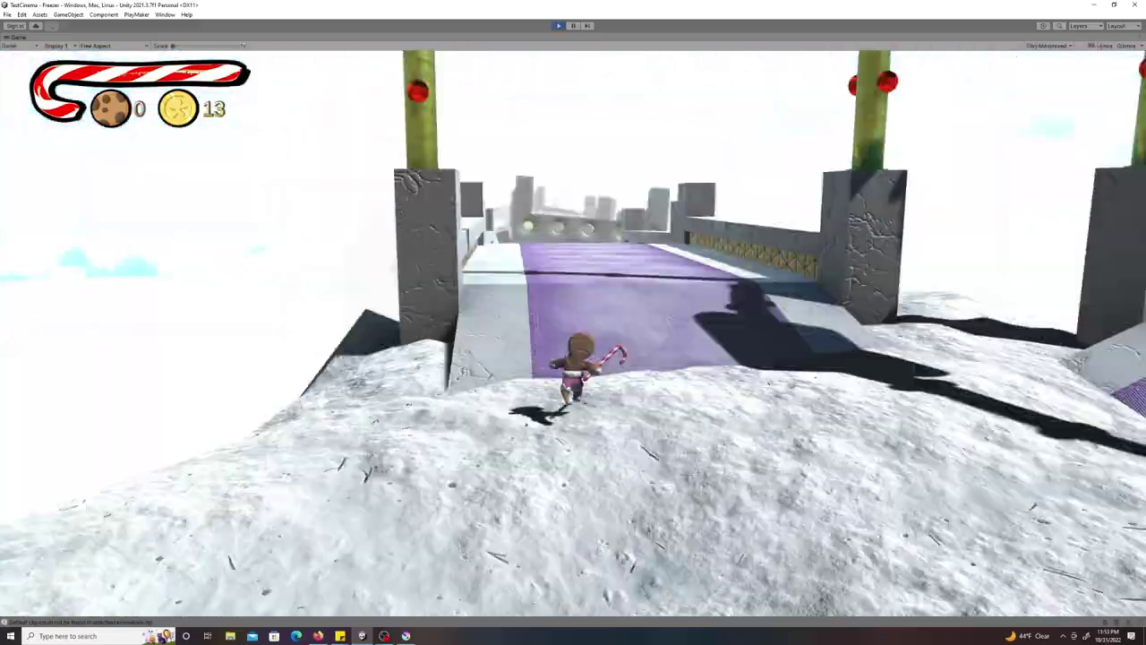
pyautogui.press('w')
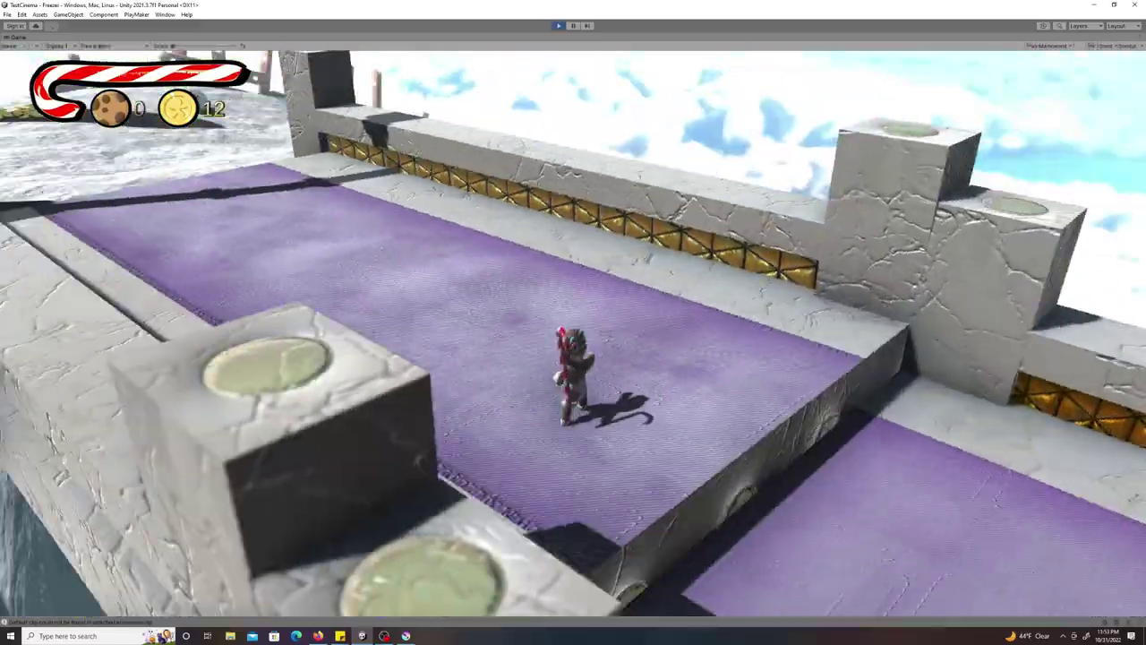
pyautogui.press('w')
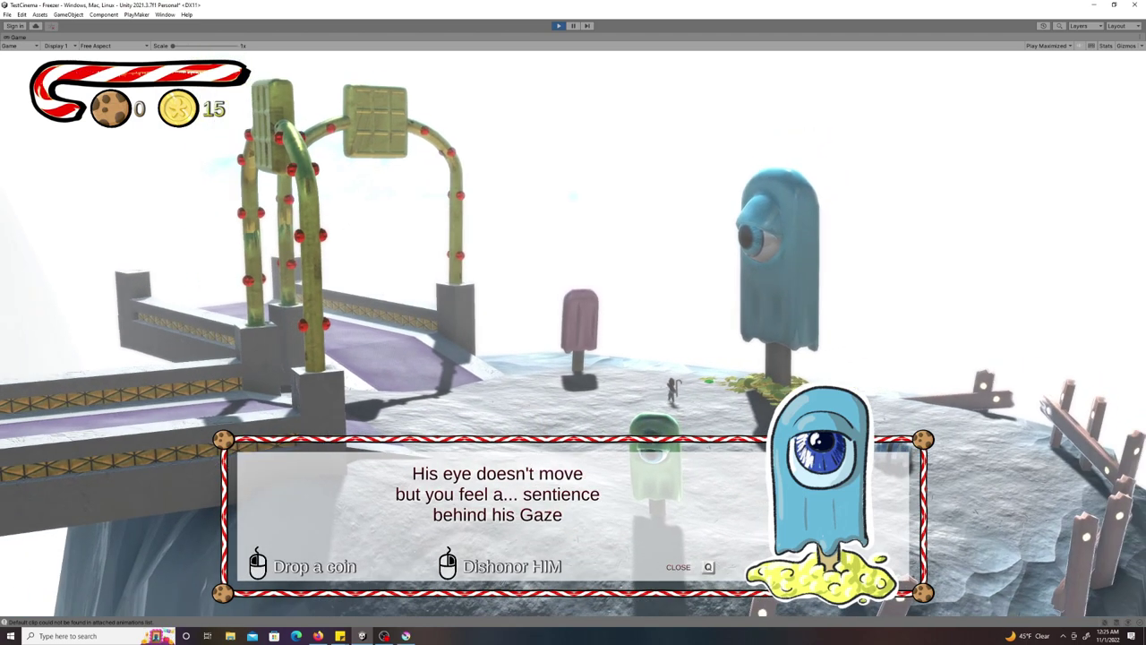
# Choose Dishonor HIM, close the curse dialog, then reopen the popsicle's dialog and dismiss it unpaid.
pyautogui.click(573, 322)
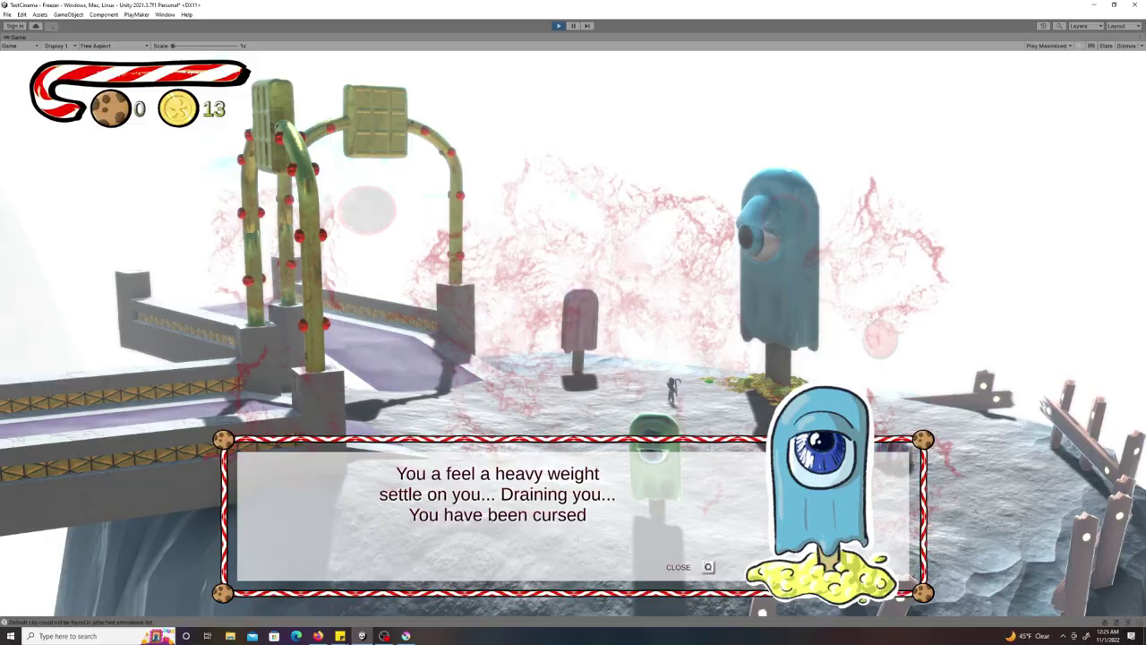
pyautogui.press('q')
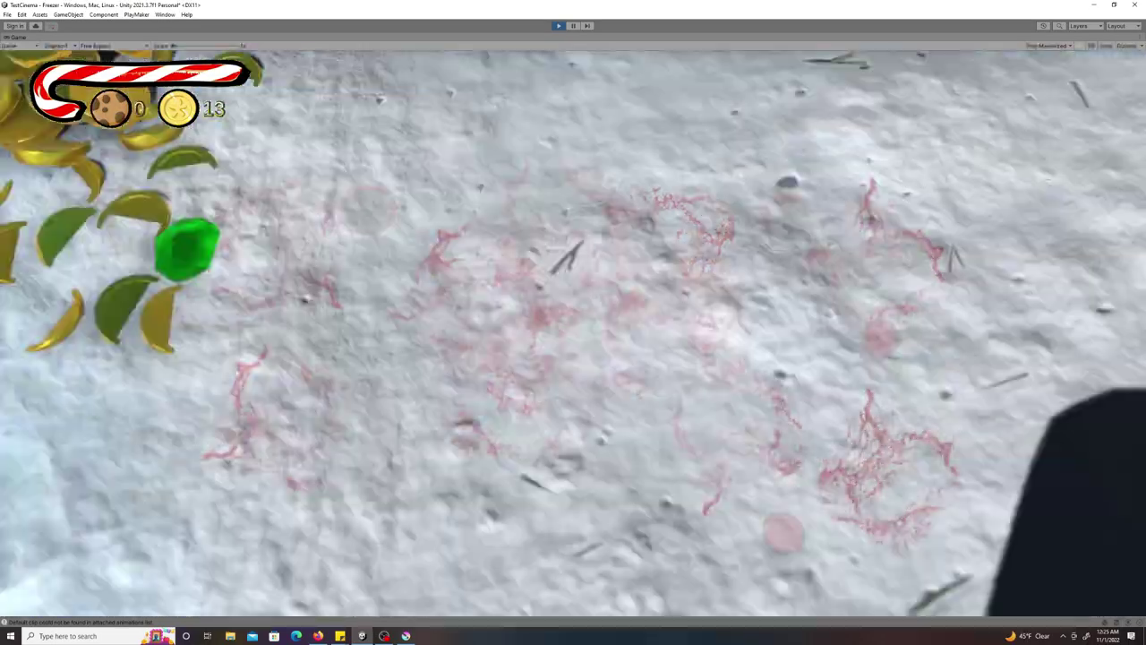
pyautogui.press('w')
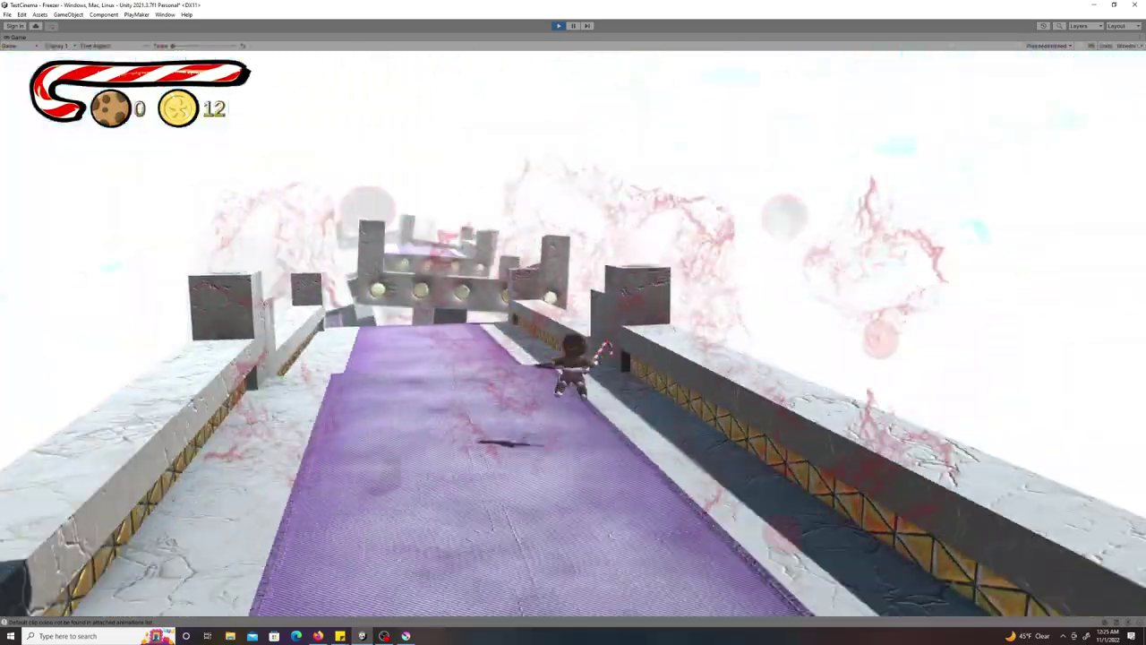
pyautogui.click(573, 322)
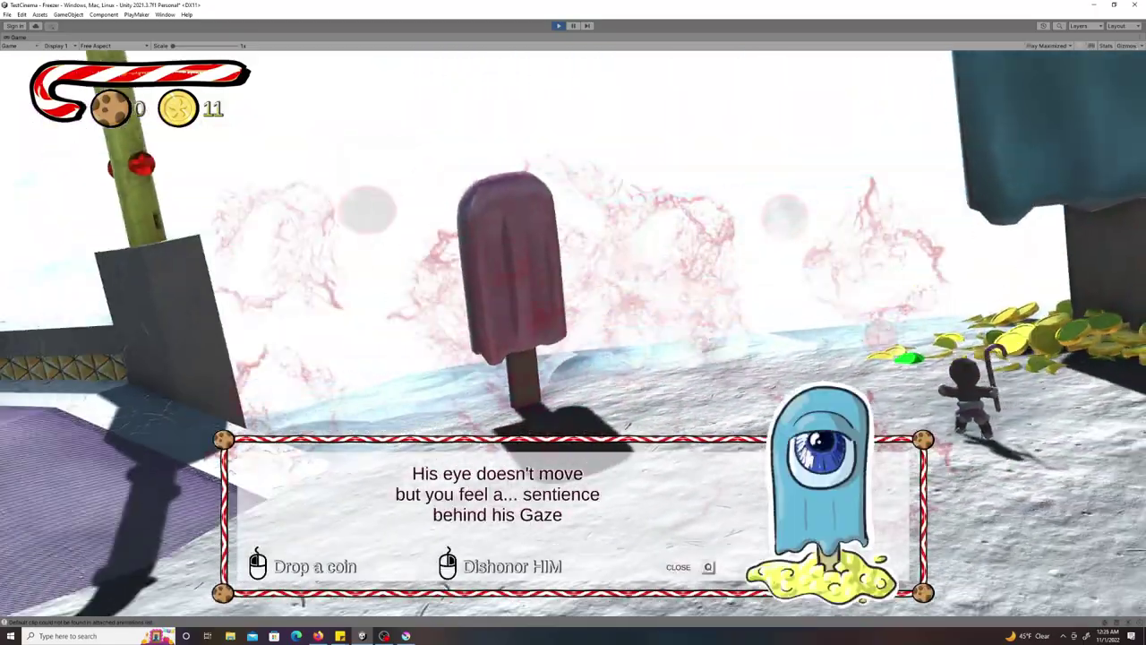
pyautogui.click(573, 322)
pyautogui.click(573, 323)
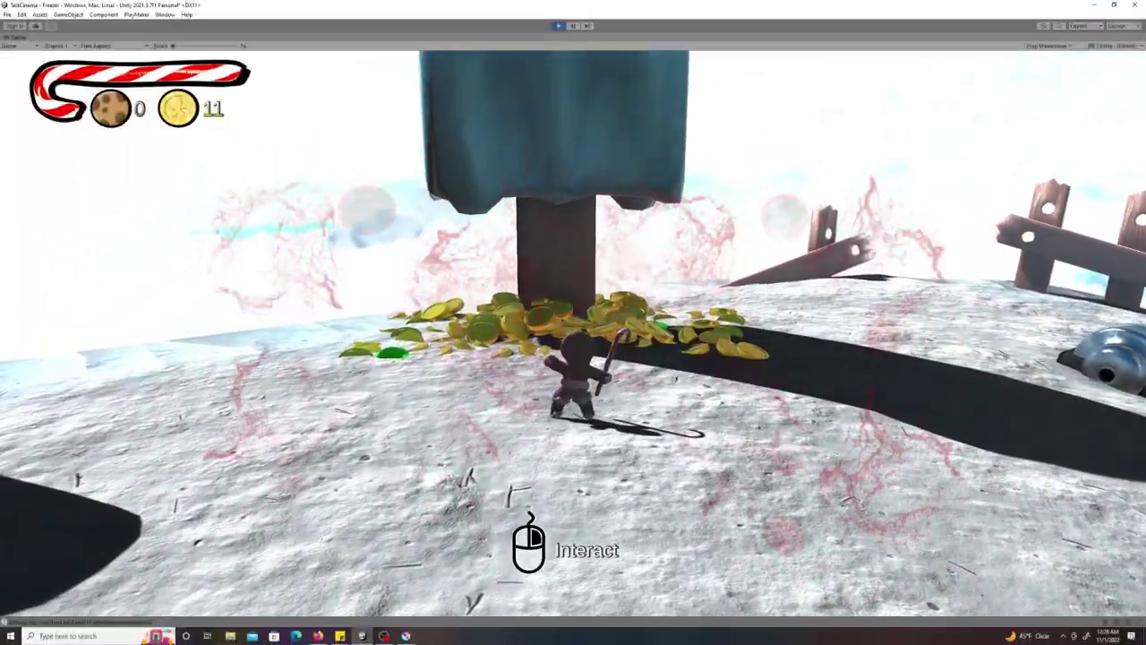
# Interact with the popsicle again, drop two coins, and close its pleased dialog.
pyautogui.click(573, 322)
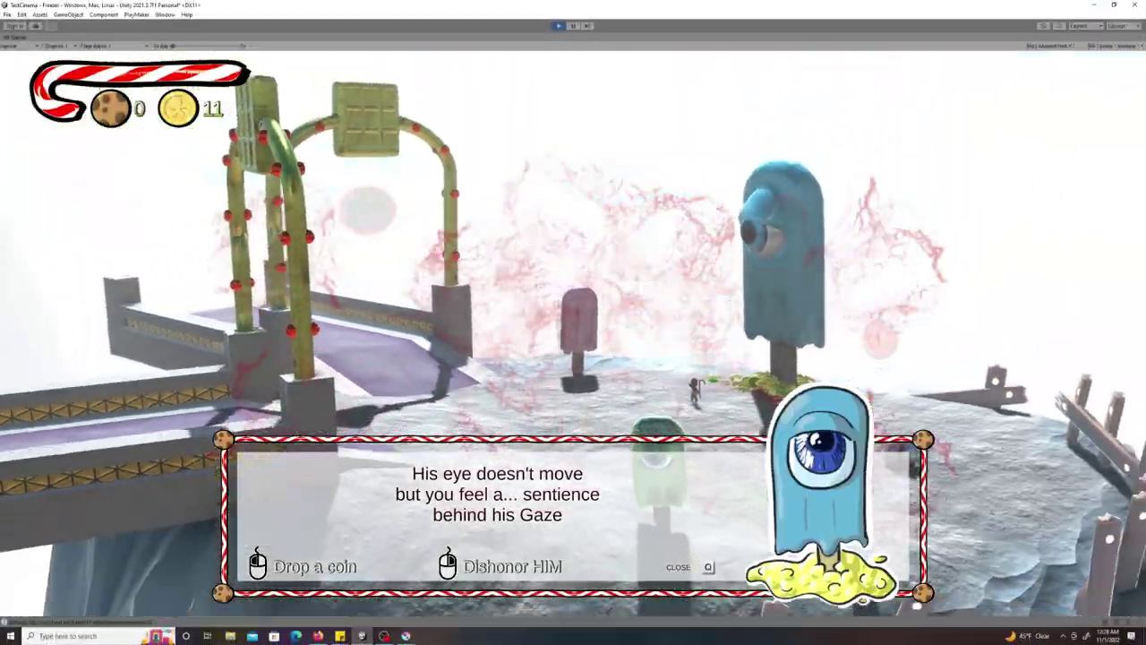
pyautogui.click(573, 322)
pyautogui.click(573, 323)
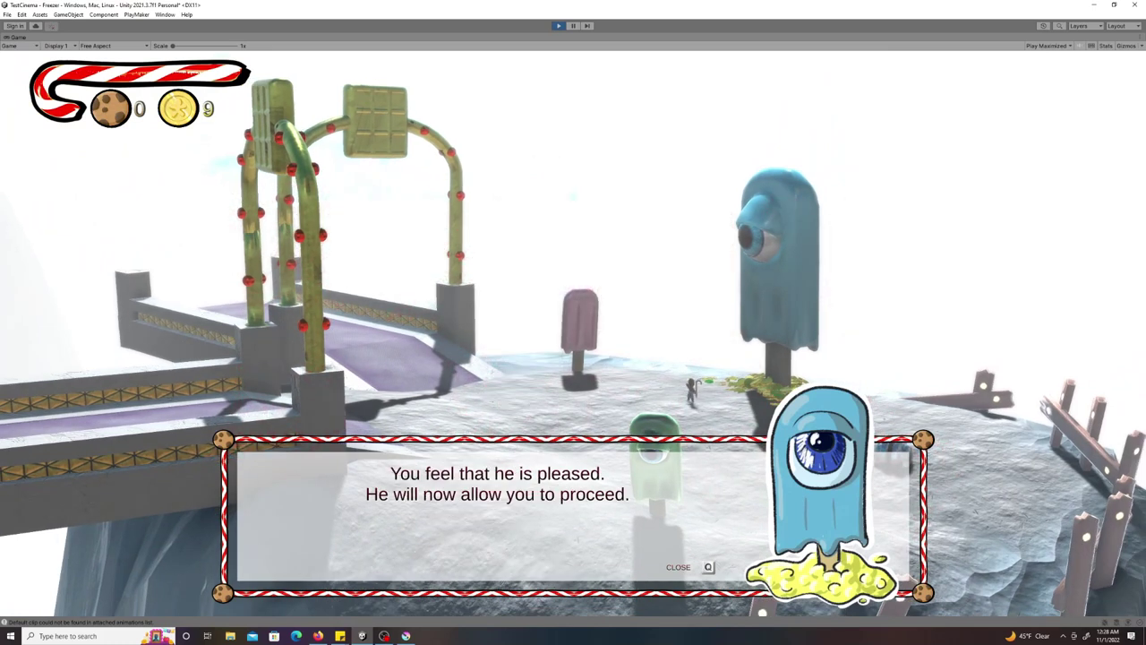
pyautogui.press('q')
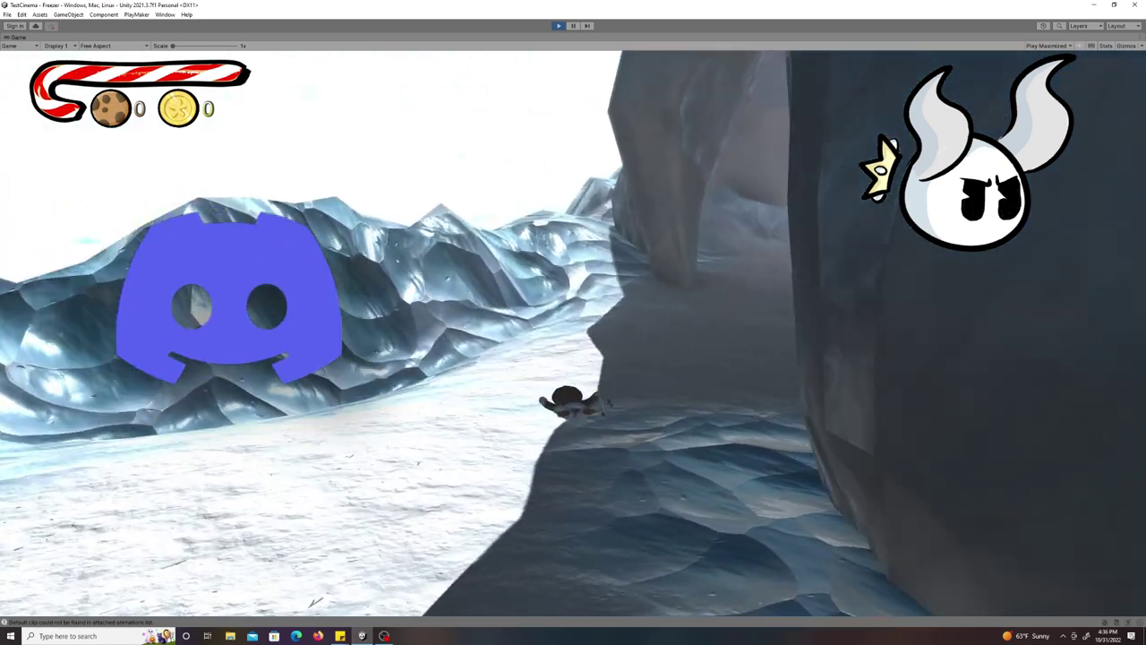
# Walk through the ice cave past the red post, then stop Play mode with Ctrl+P.
pyautogui.press('w')
pyautogui.press('w')
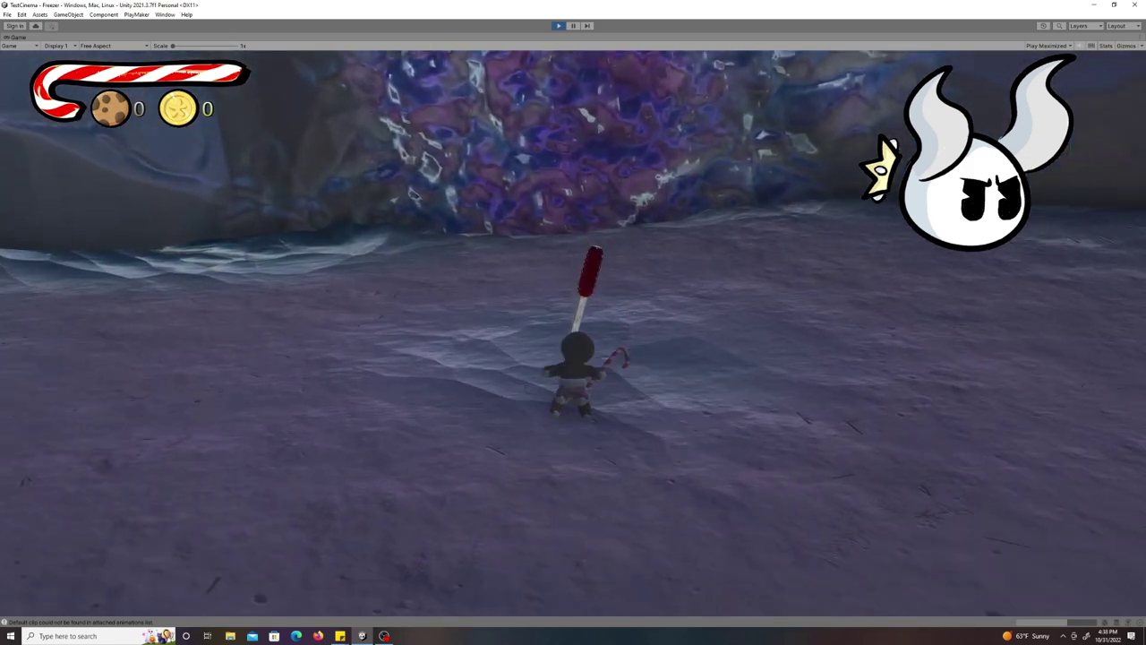
pyautogui.press('w')
pyautogui.press('w')
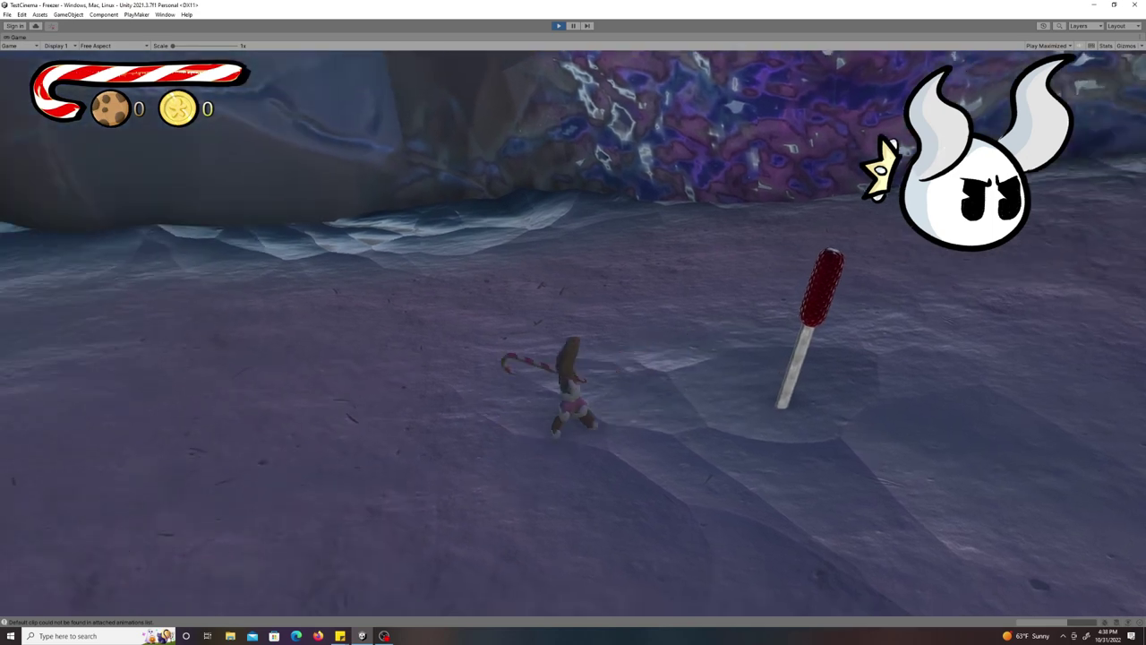
pyautogui.press('s')
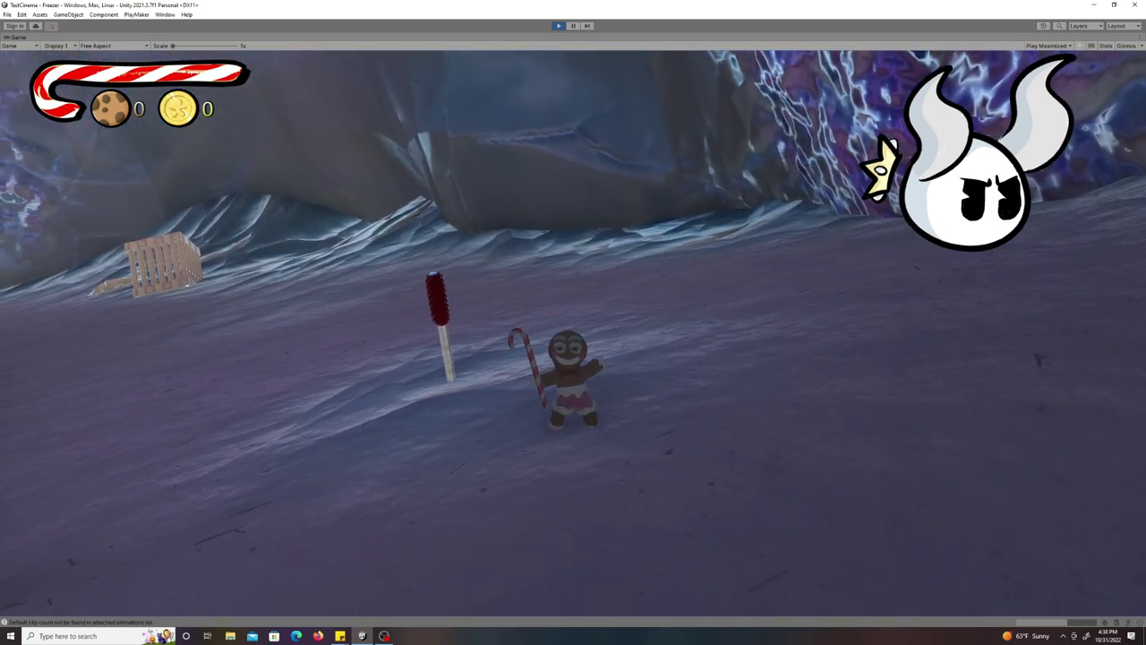
pyautogui.press('w')
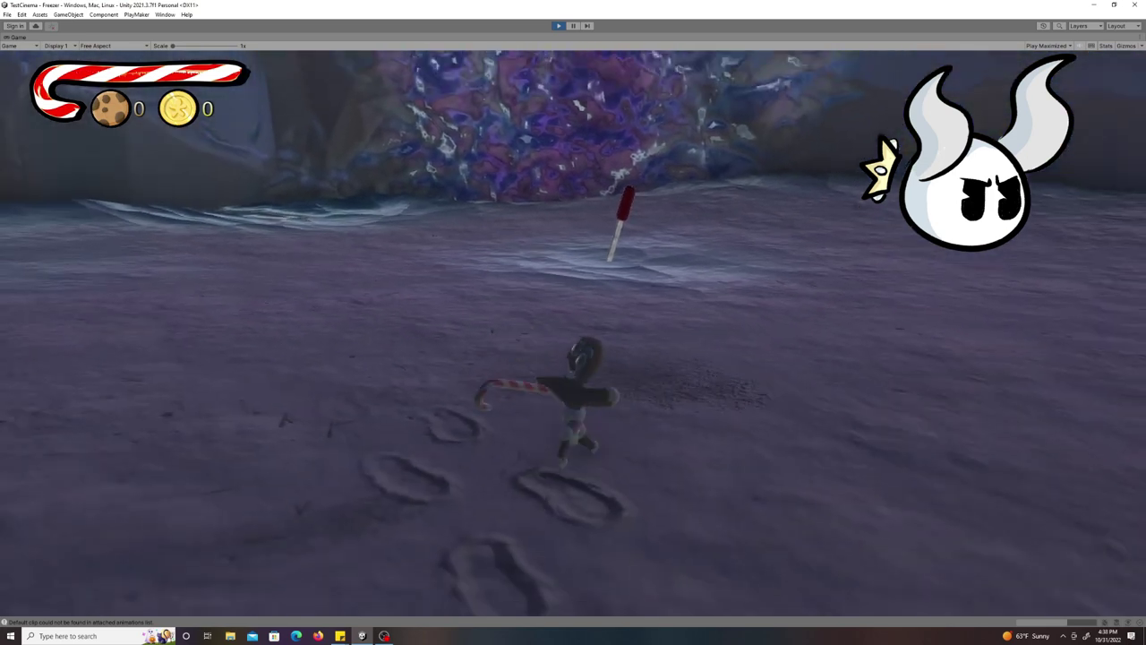
pyautogui.press('w')
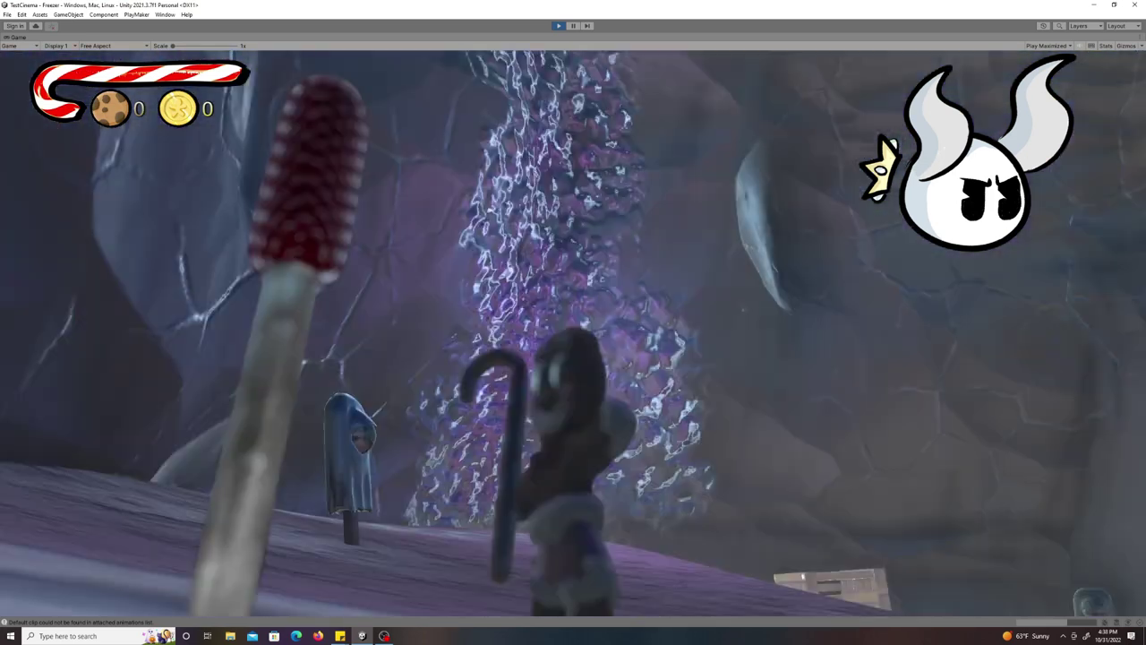
pyautogui.hotkey('ctrl', 'p')
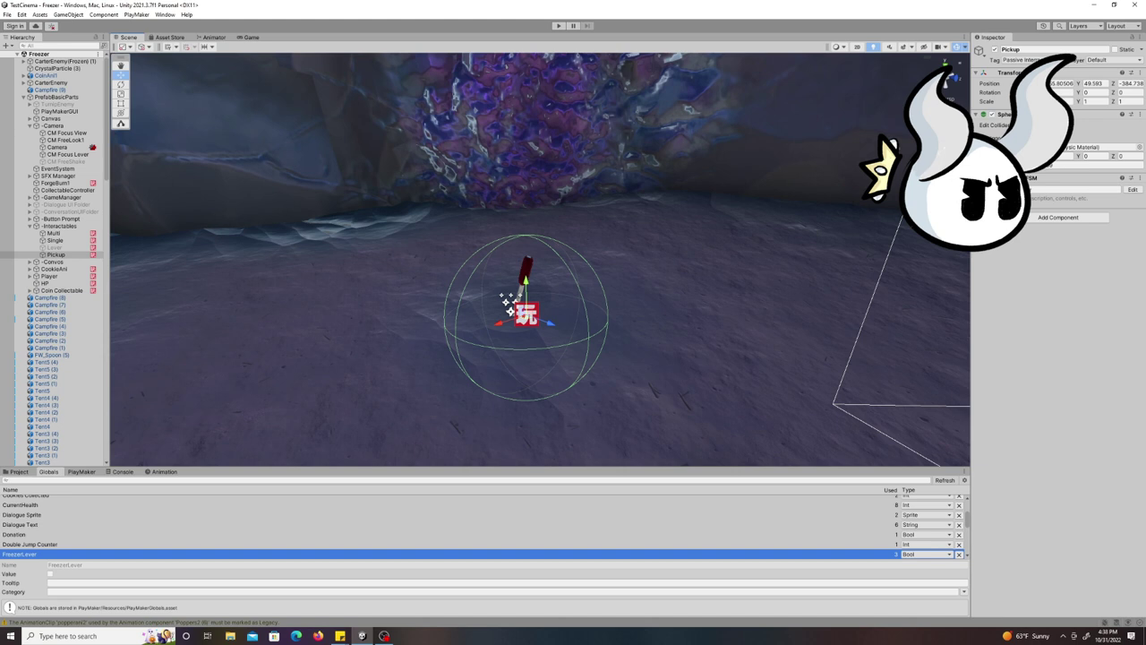